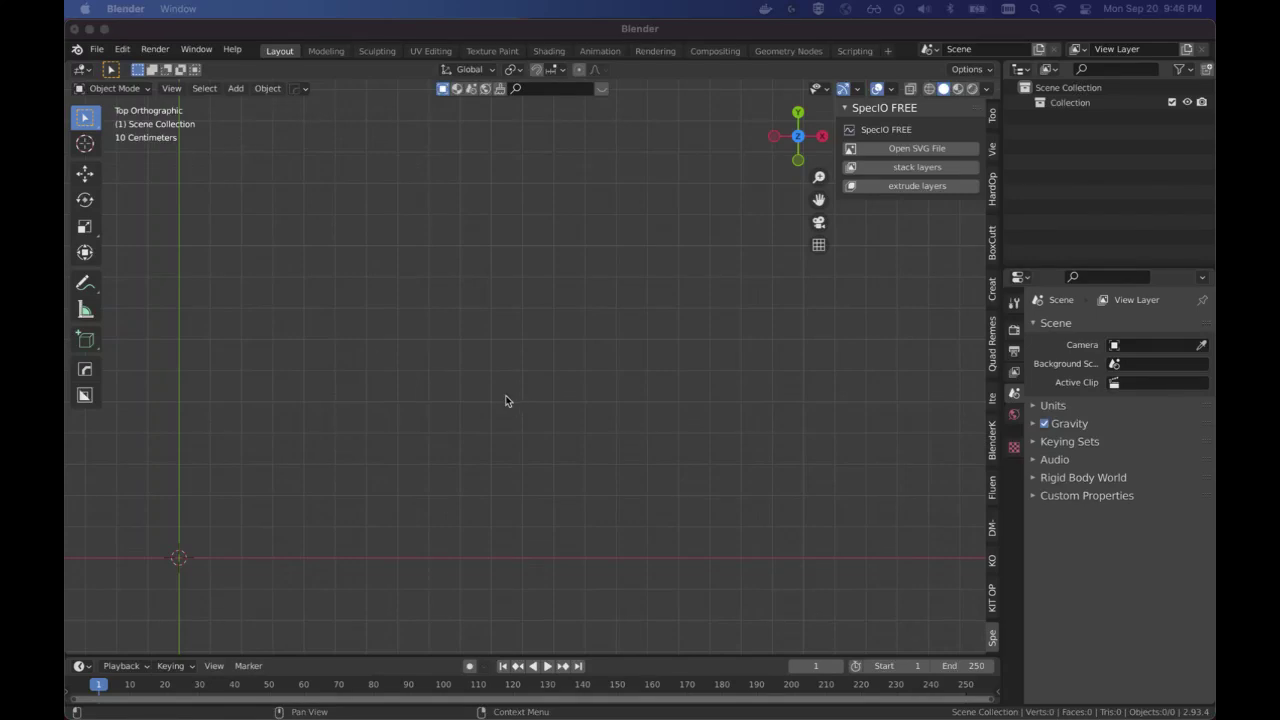
Import Town_Cityscape.svg through SpecIO's Open SVG File browser
click(754, 366)
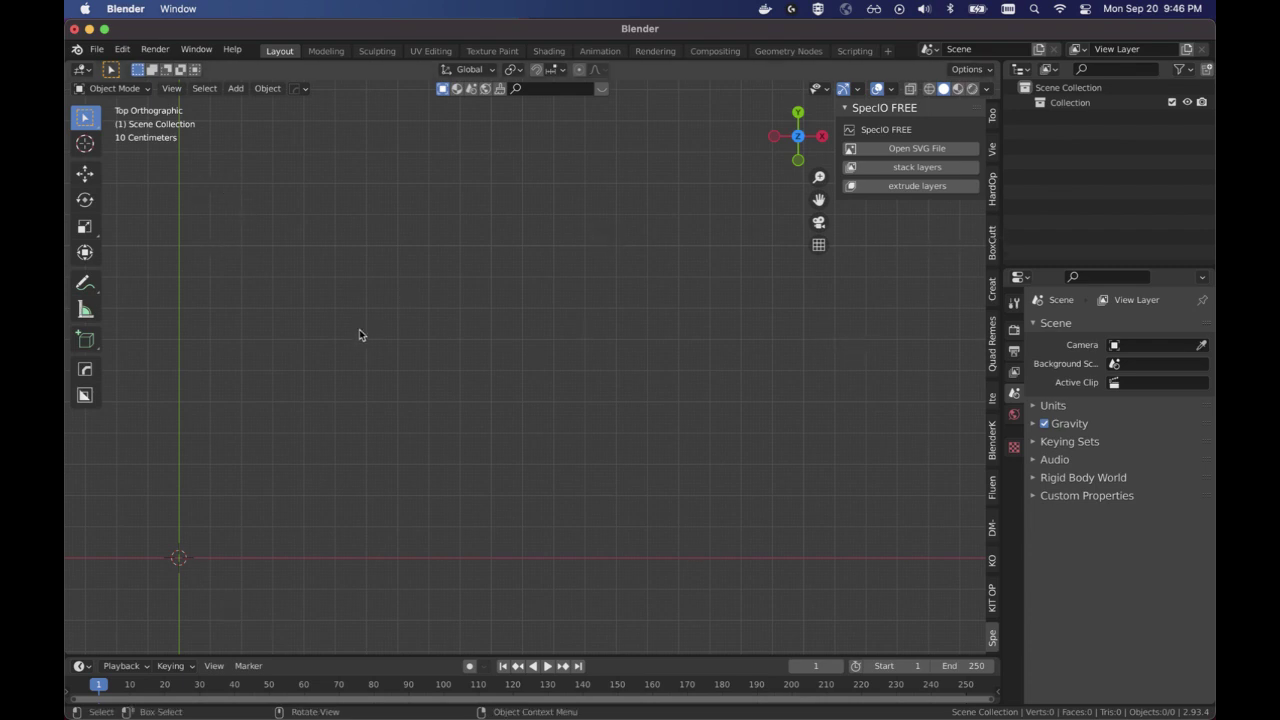
click(917, 148)
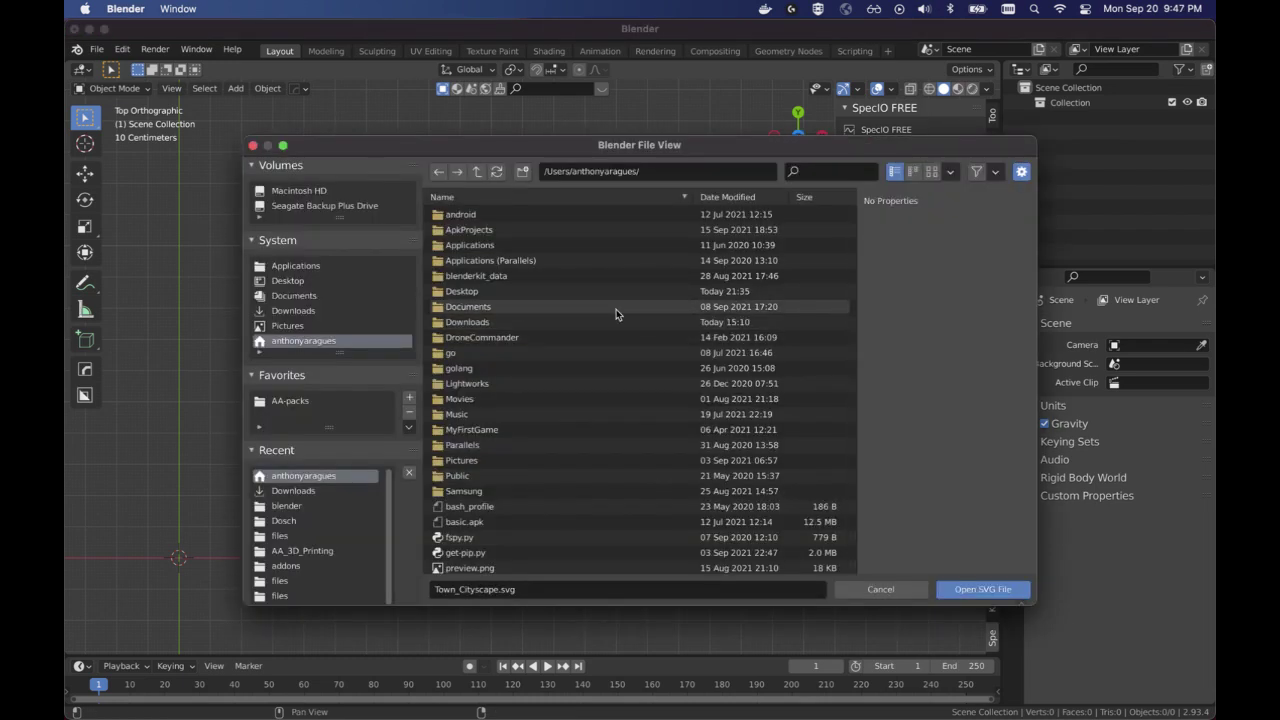
scroll(619, 285, down, 1)
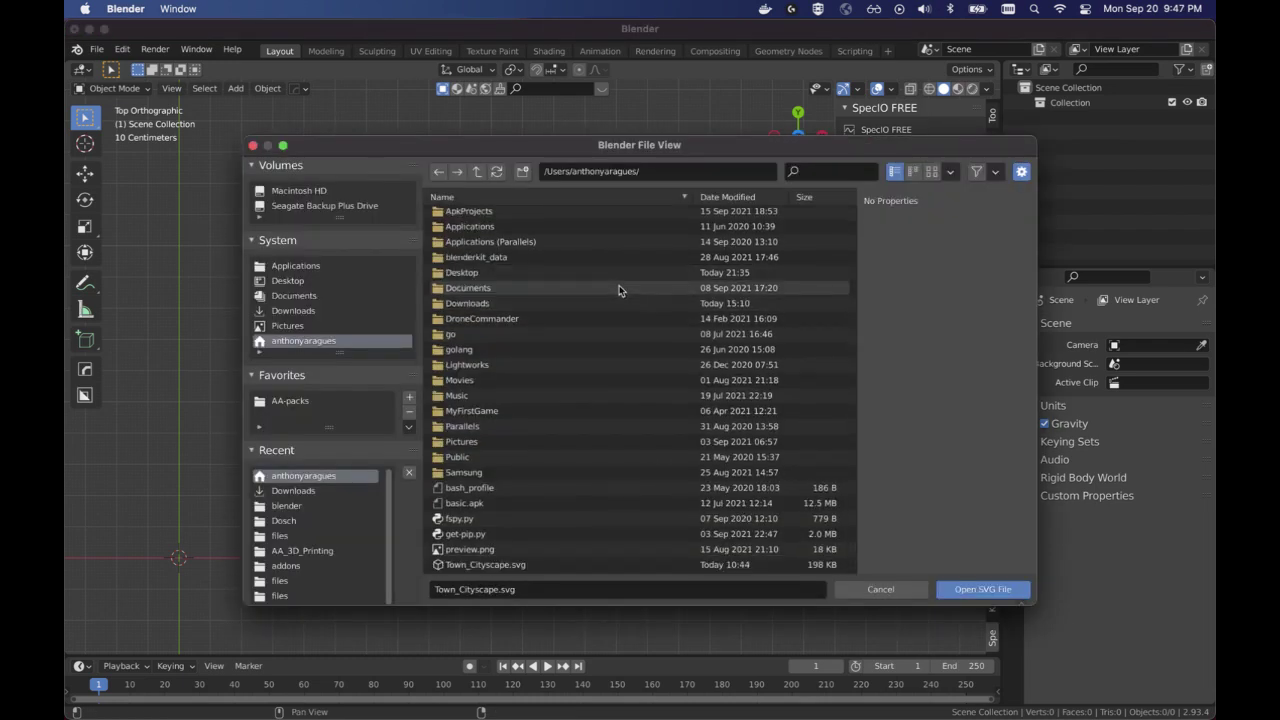
double_click(520, 565)
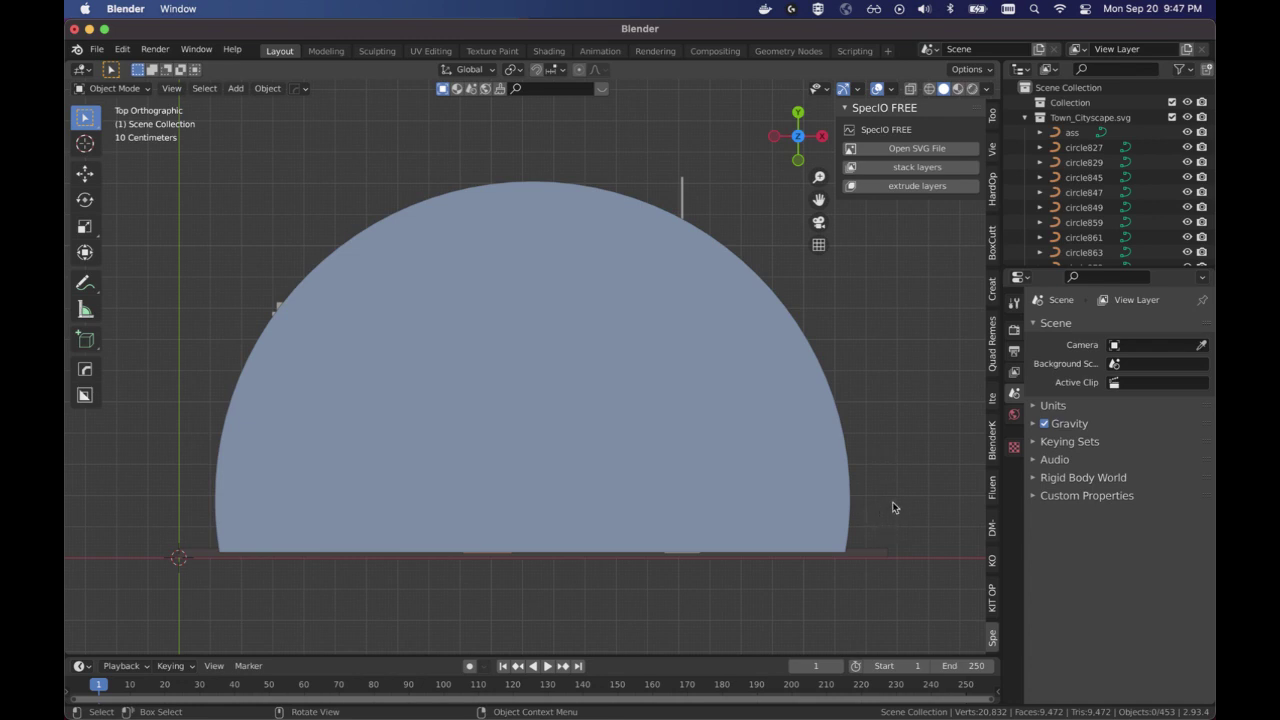
middle_drag(916, 488, 920, 391)
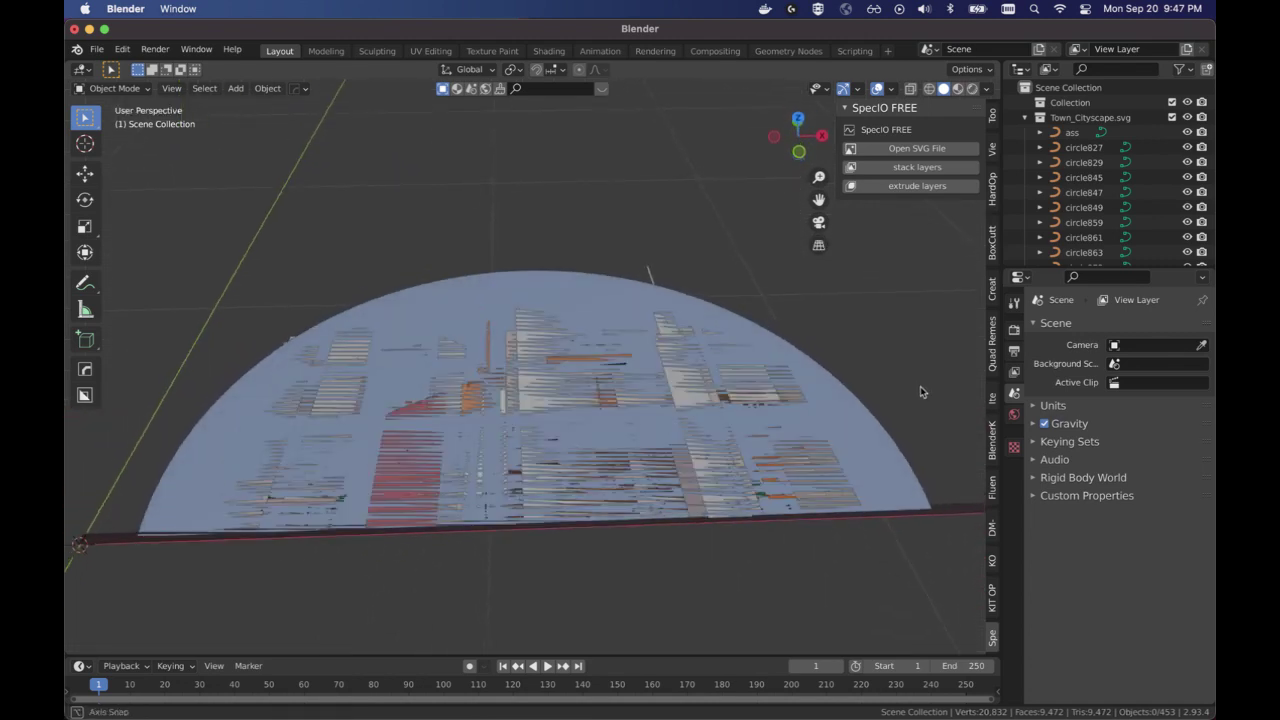
click(881, 458)
key(g)
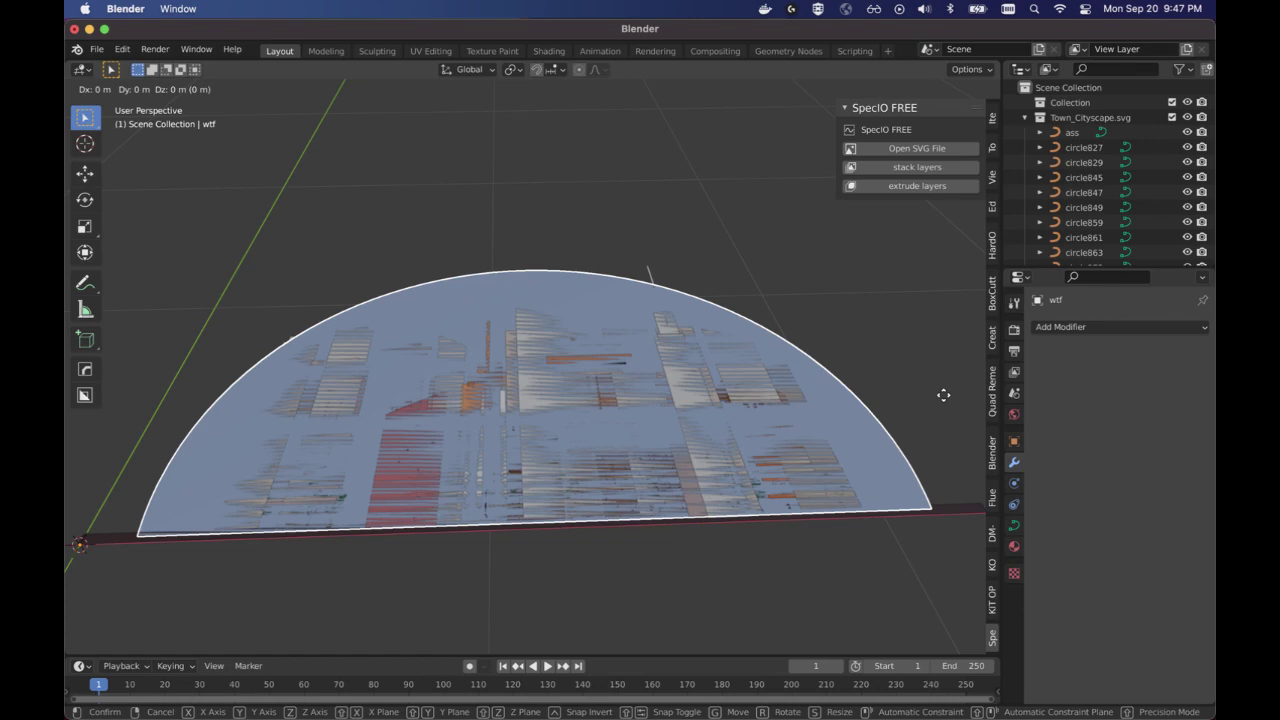
click(948, 398)
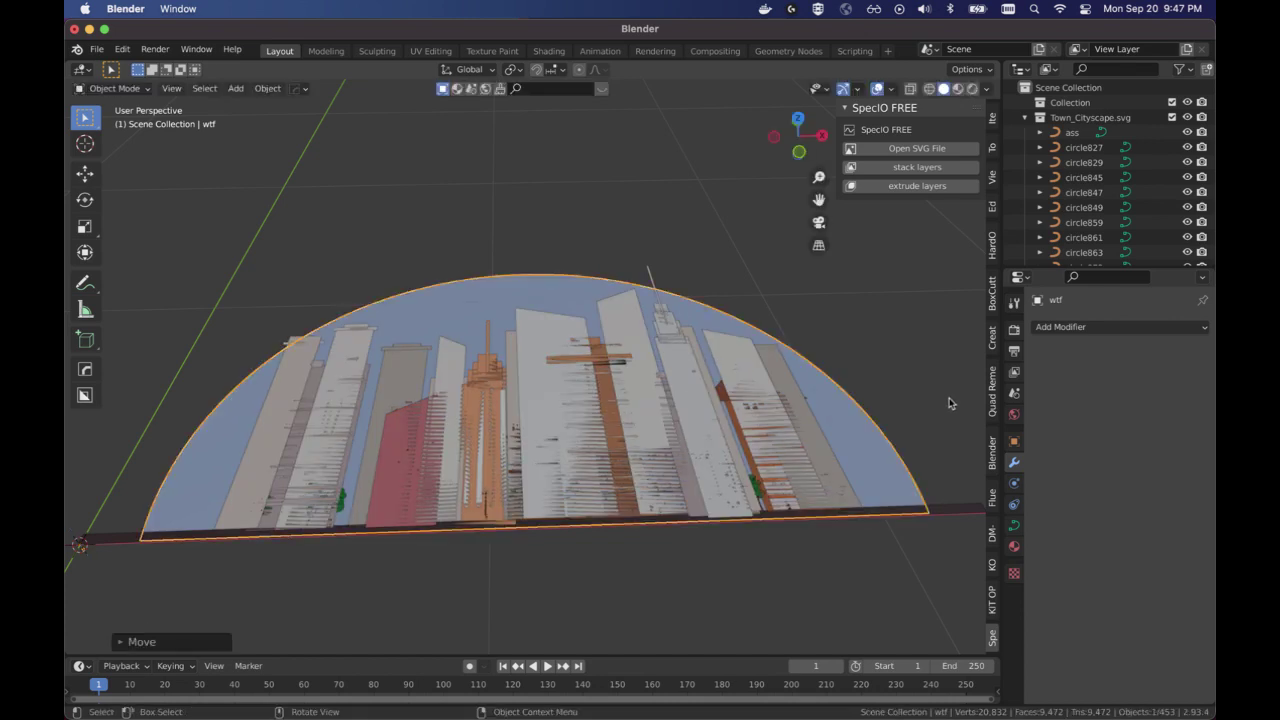
click(797, 490)
middle_drag(789, 580, 855, 565)
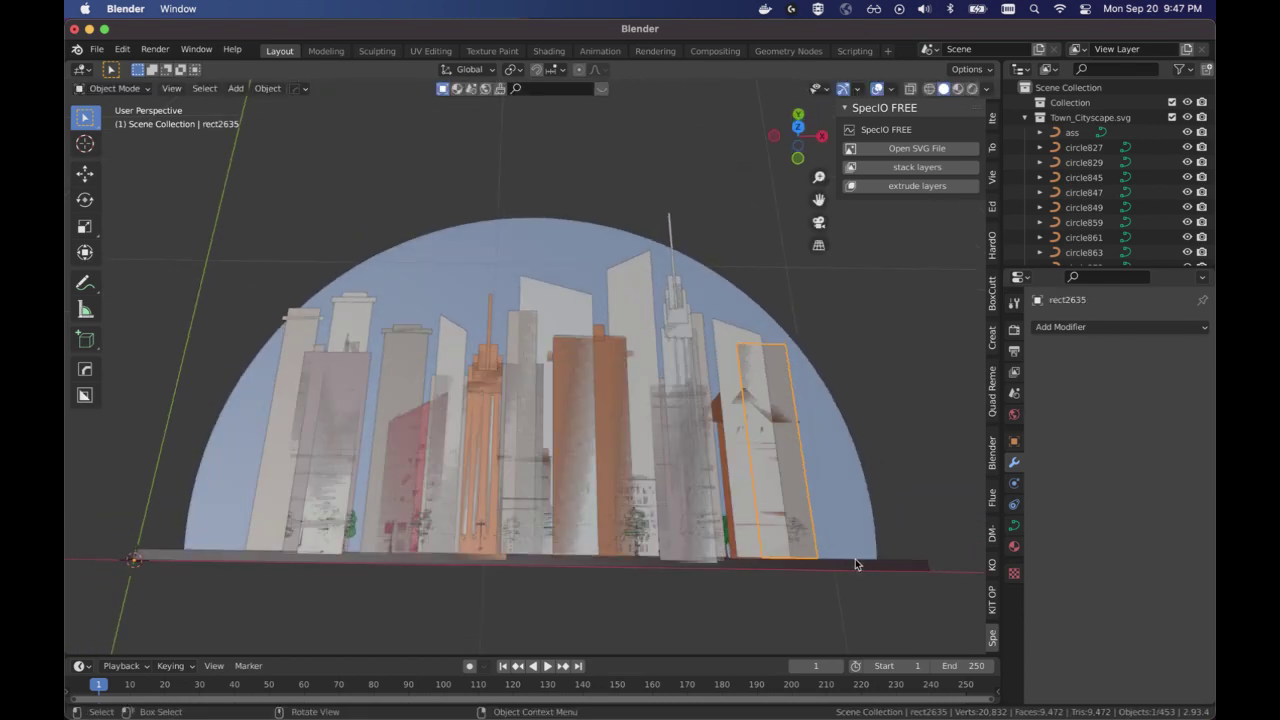
middle_drag(897, 439, 896, 466)
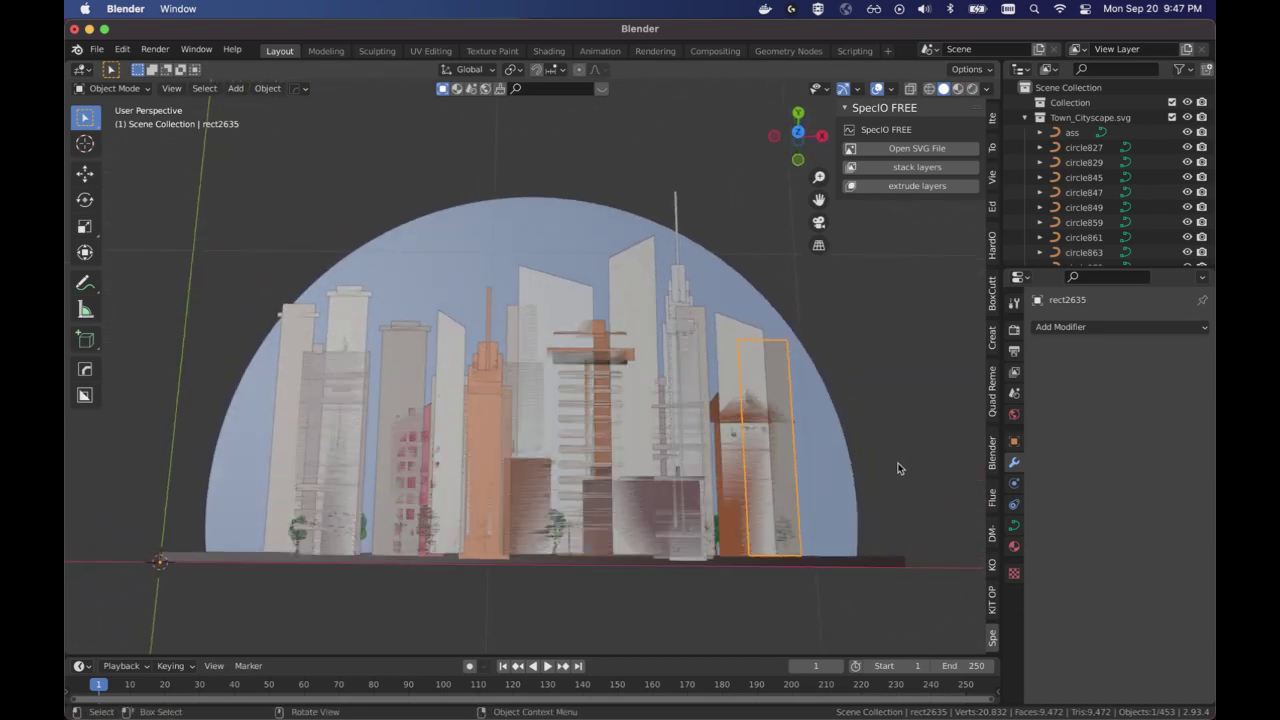
click(848, 486)
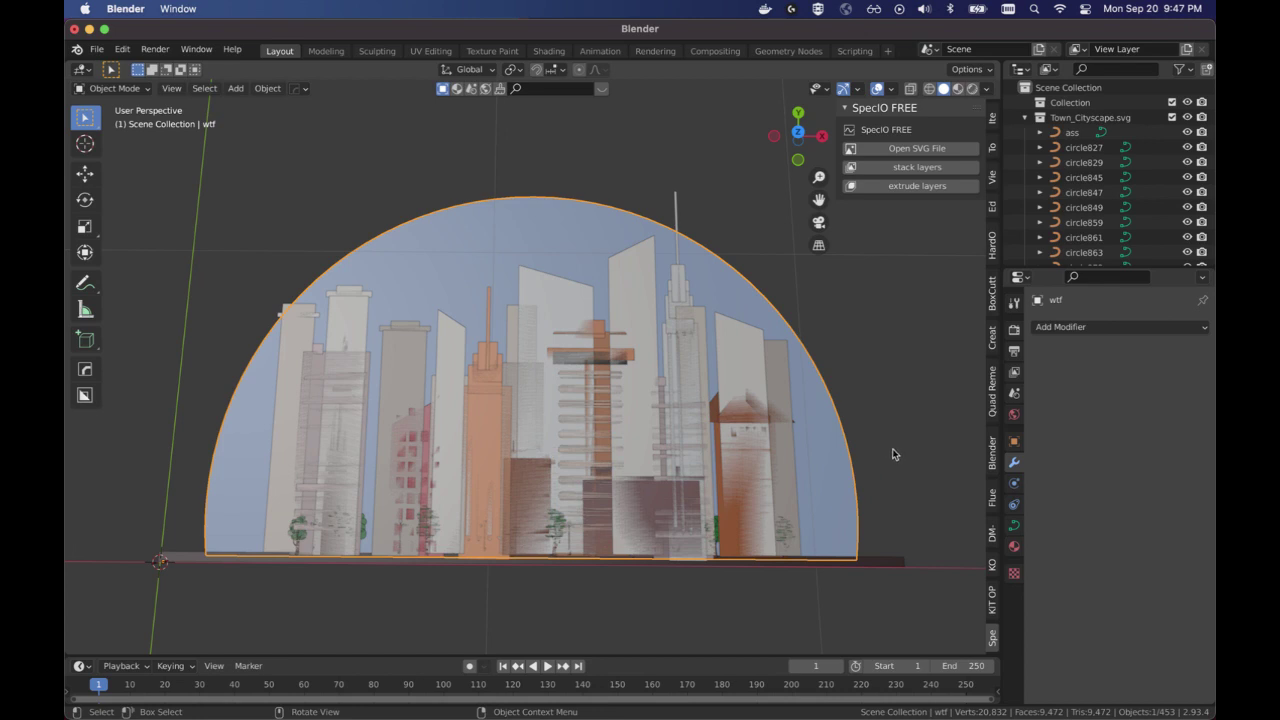
Select all objects and scale them along global Z to spread the cityscape layers apart
key(a)
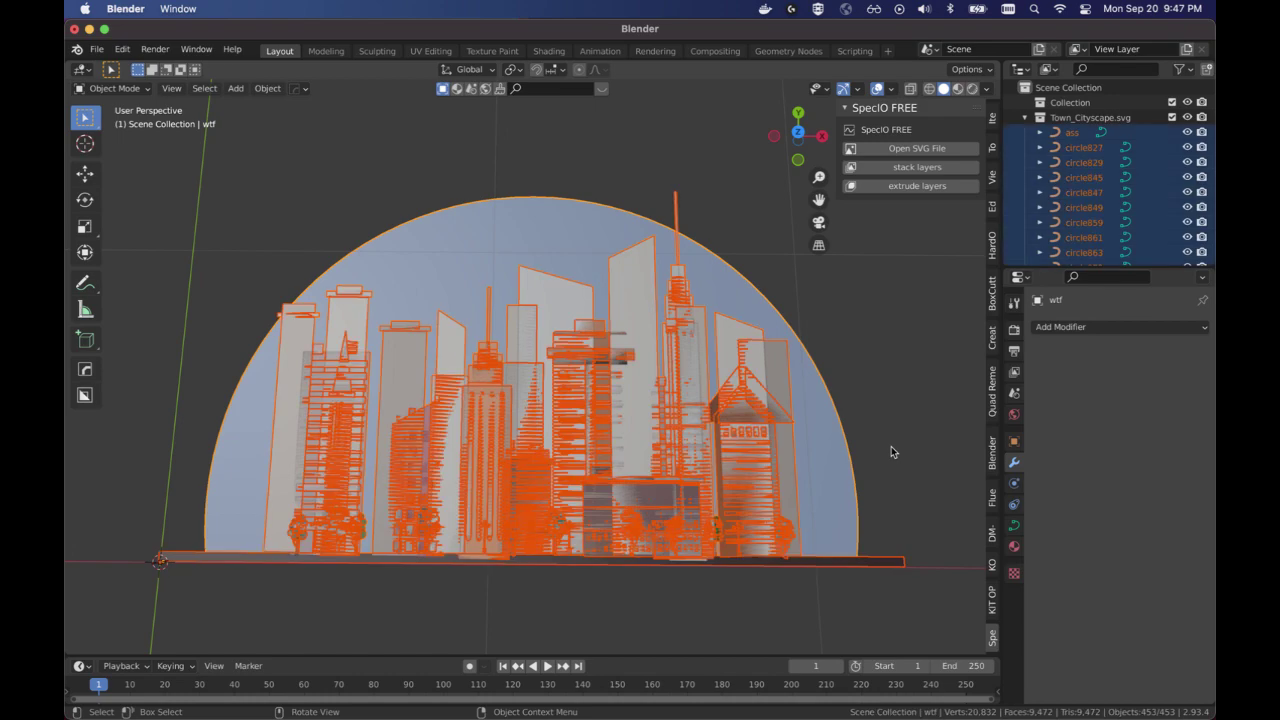
key(s)
key(z)
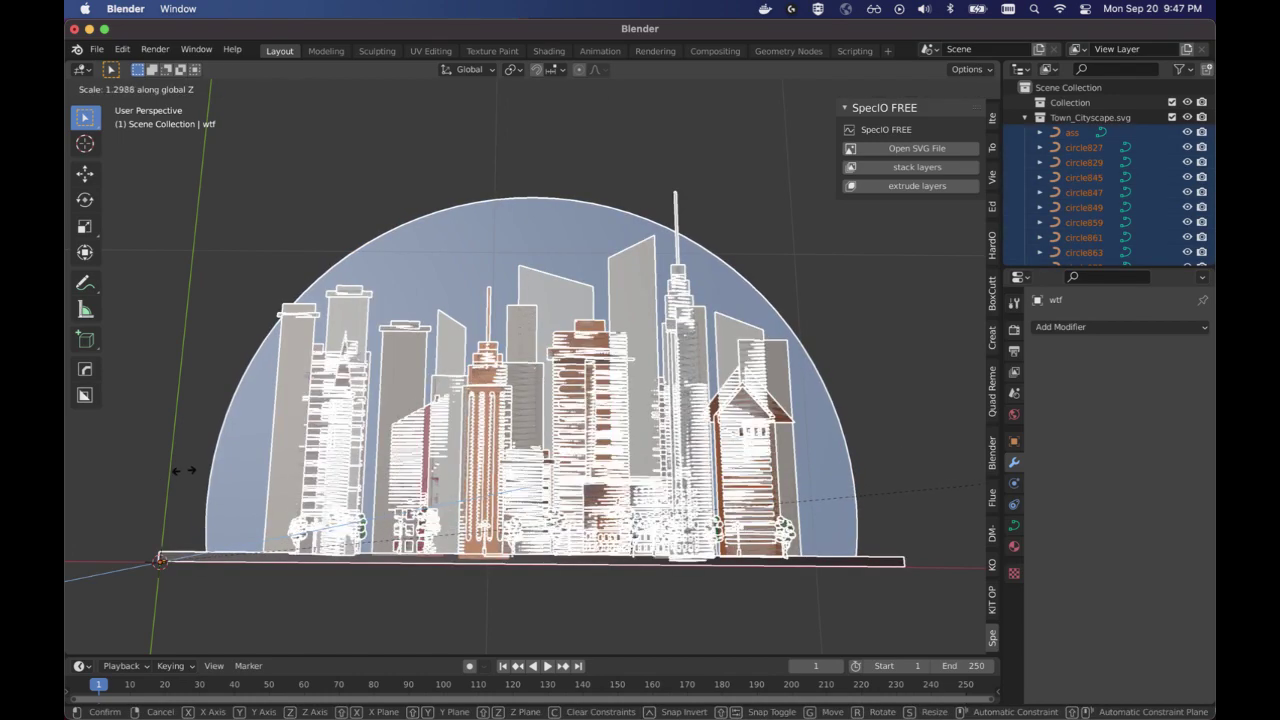
click(850, 465)
click(895, 445)
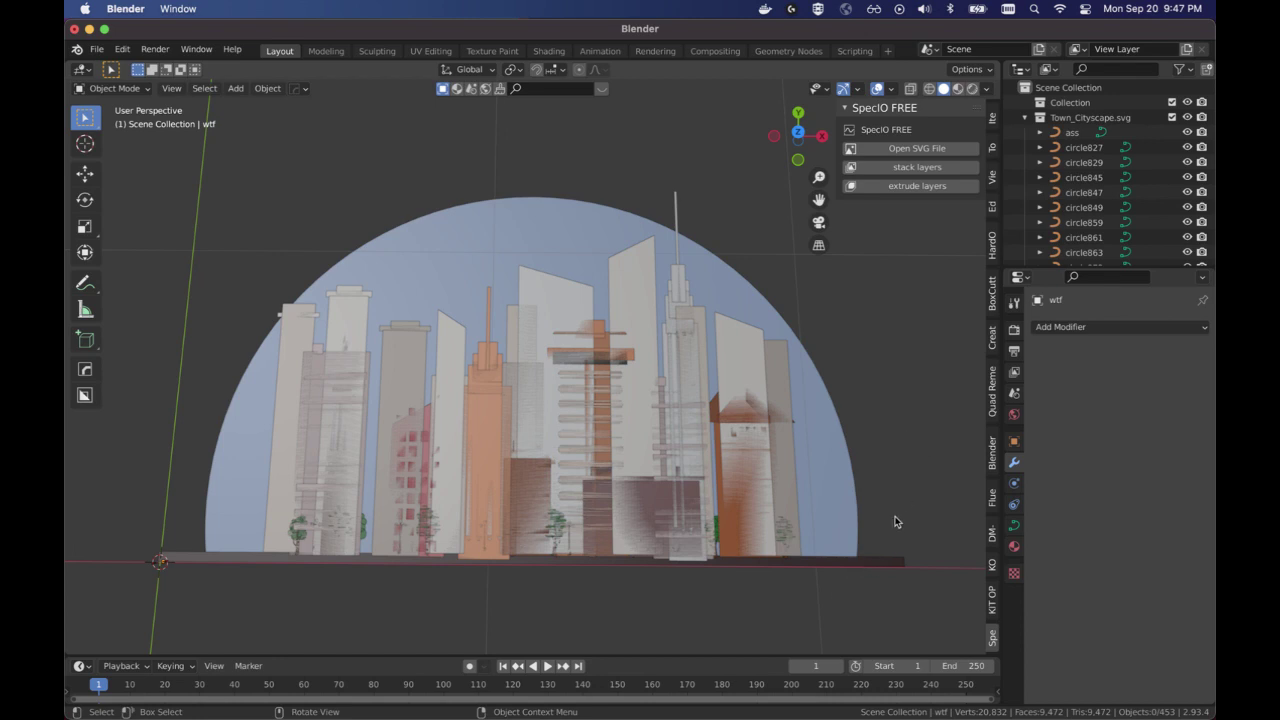
mouse_move(890, 517)
middle_down()
mouse_move(902, 442)
mouse_move(868, 468)
mouse_move(898, 503)
mouse_move(894, 535)
middle_up()
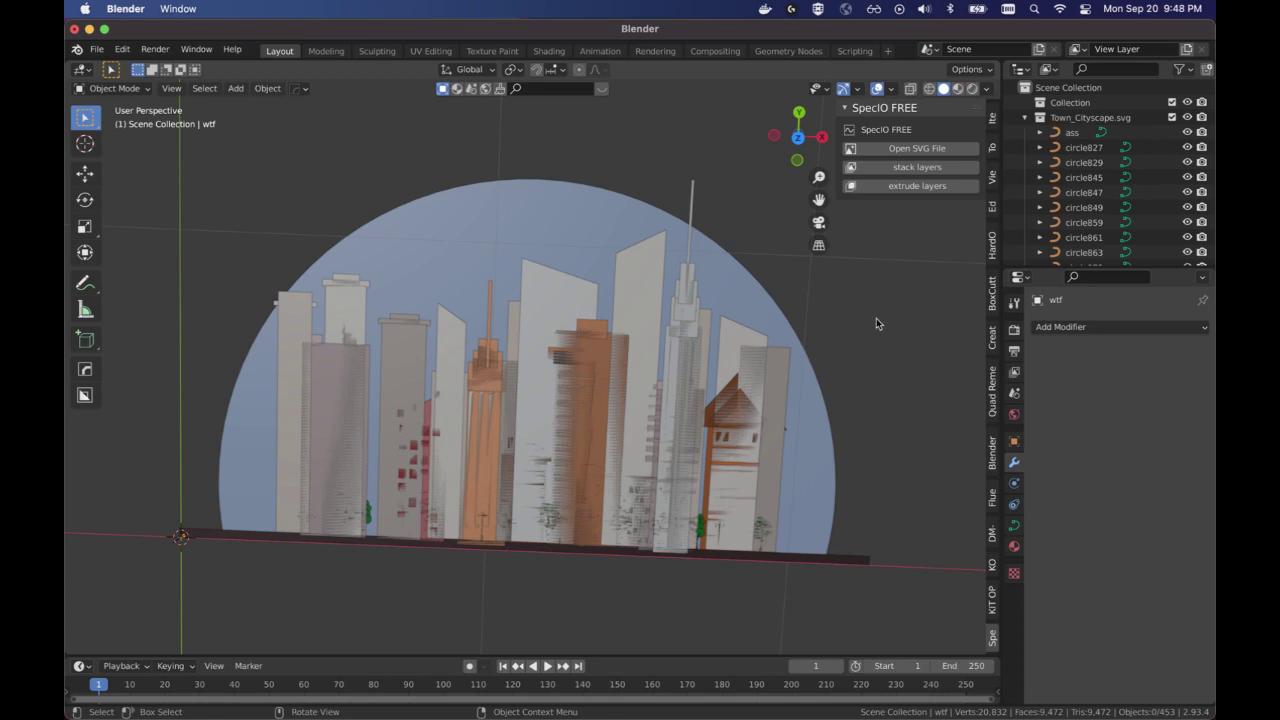
Run SpecIO's stack layers, then select the backdrop and buildings rect2671 and rect2635 to check ordering
click(929, 170)
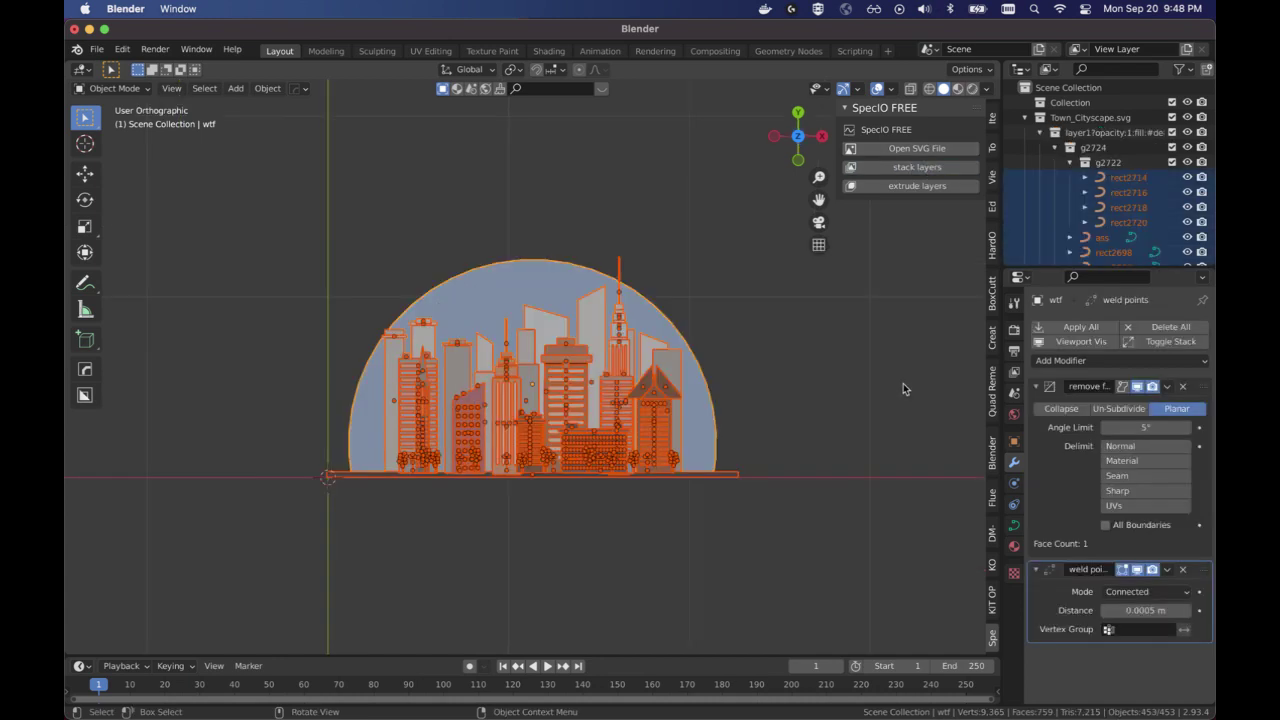
click(852, 377)
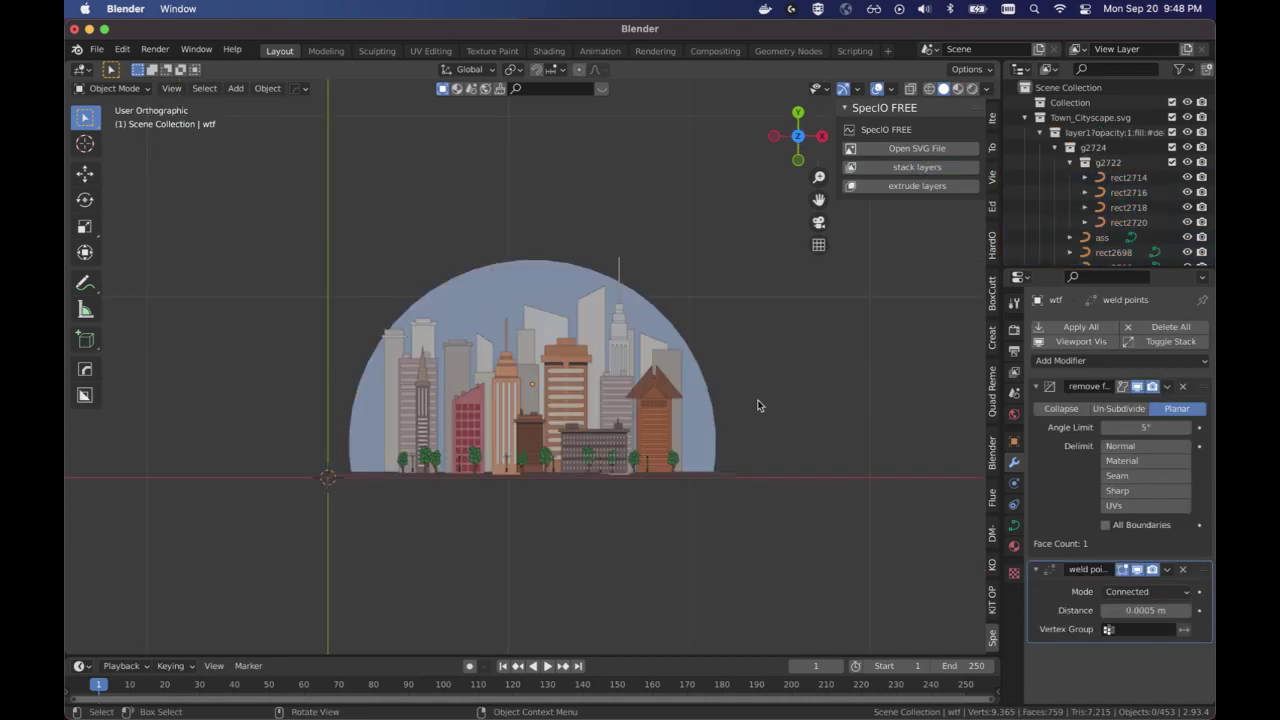
click(483, 320)
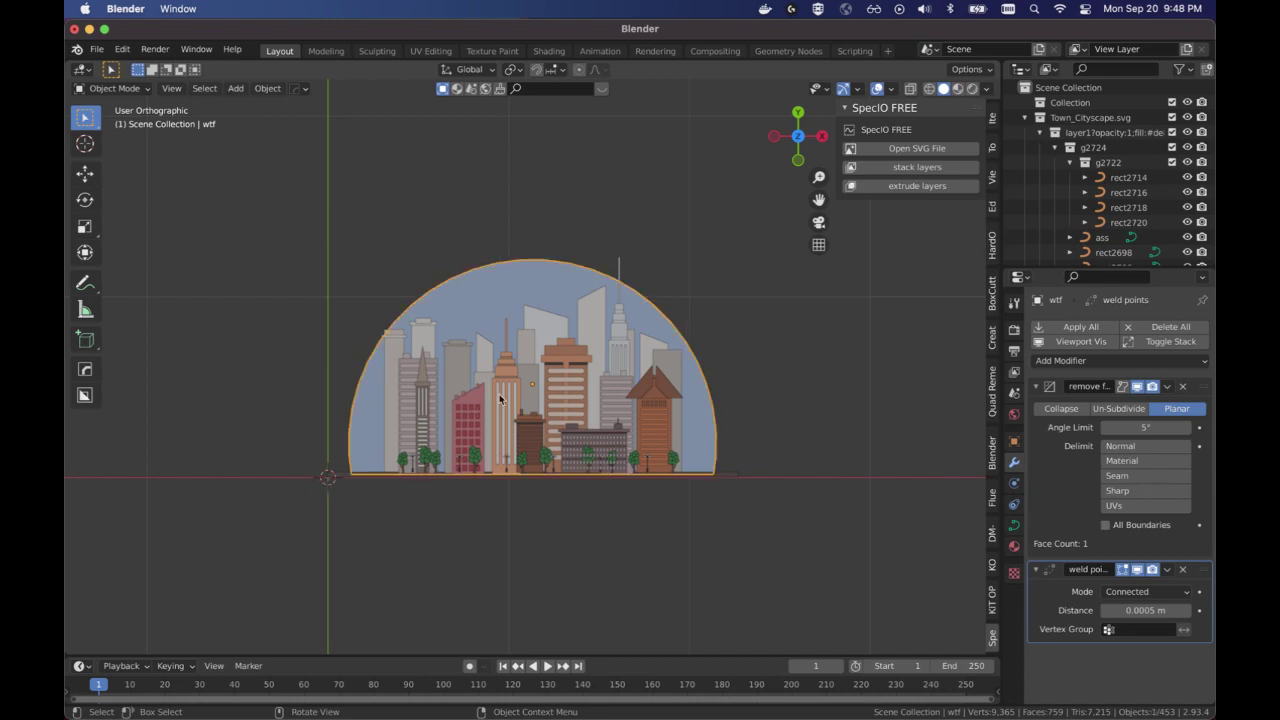
click(395, 383)
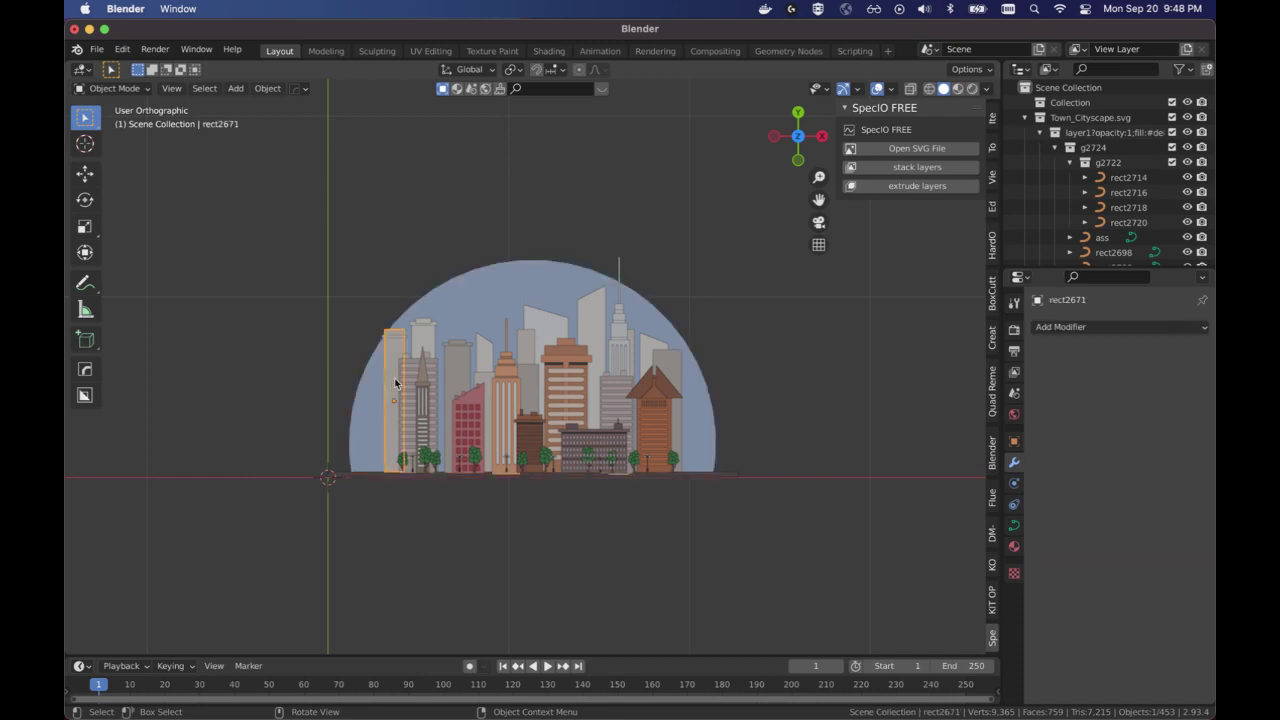
click(675, 370)
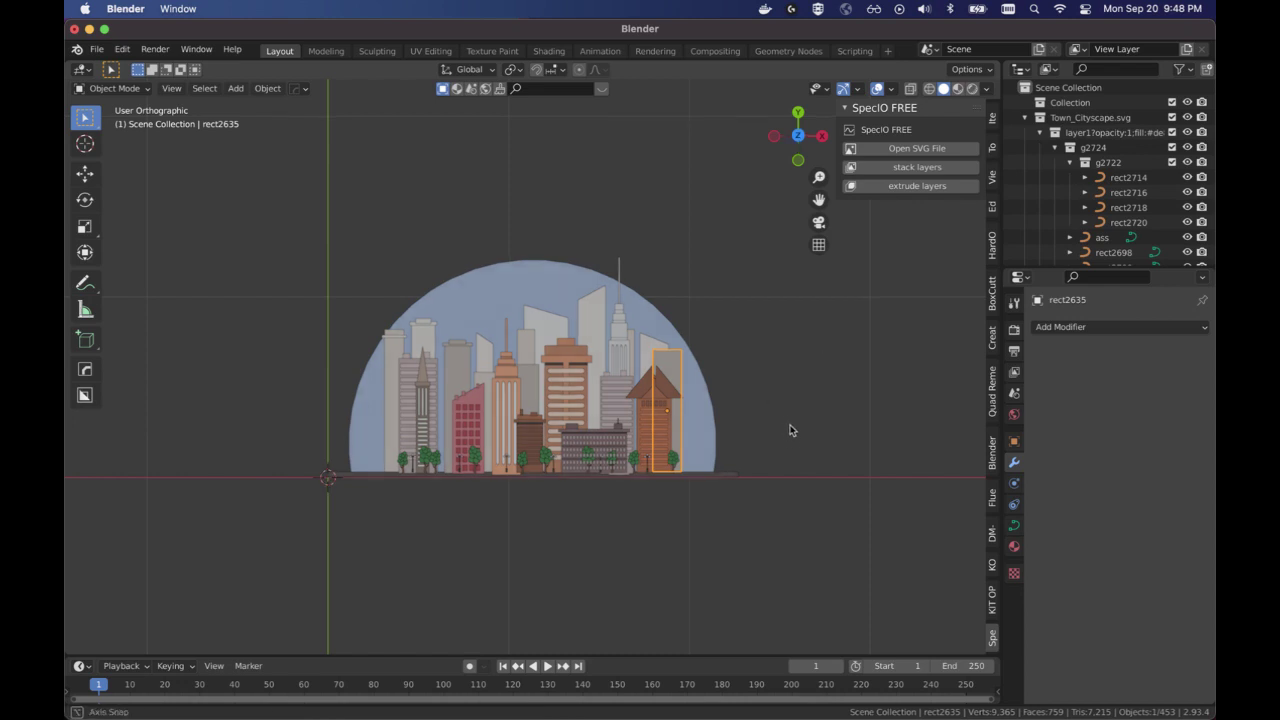
middle_drag(789, 429, 789, 406)
Inspect the skyline from the front, deselect rect2635, and collapse g2722 in the Outliner
scroll(789, 406, up, 5)
scroll(750, 420, down, 5)
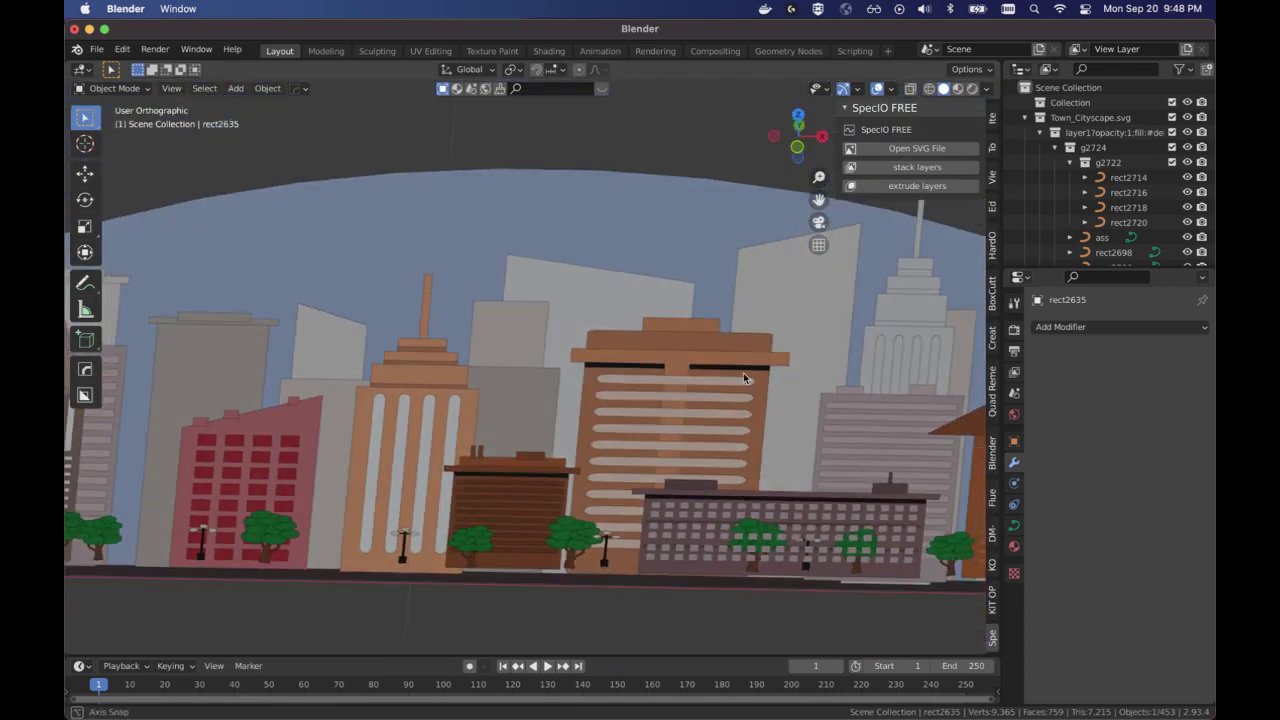
key(KP_1)
middle_drag(475, 374, 784, 418)
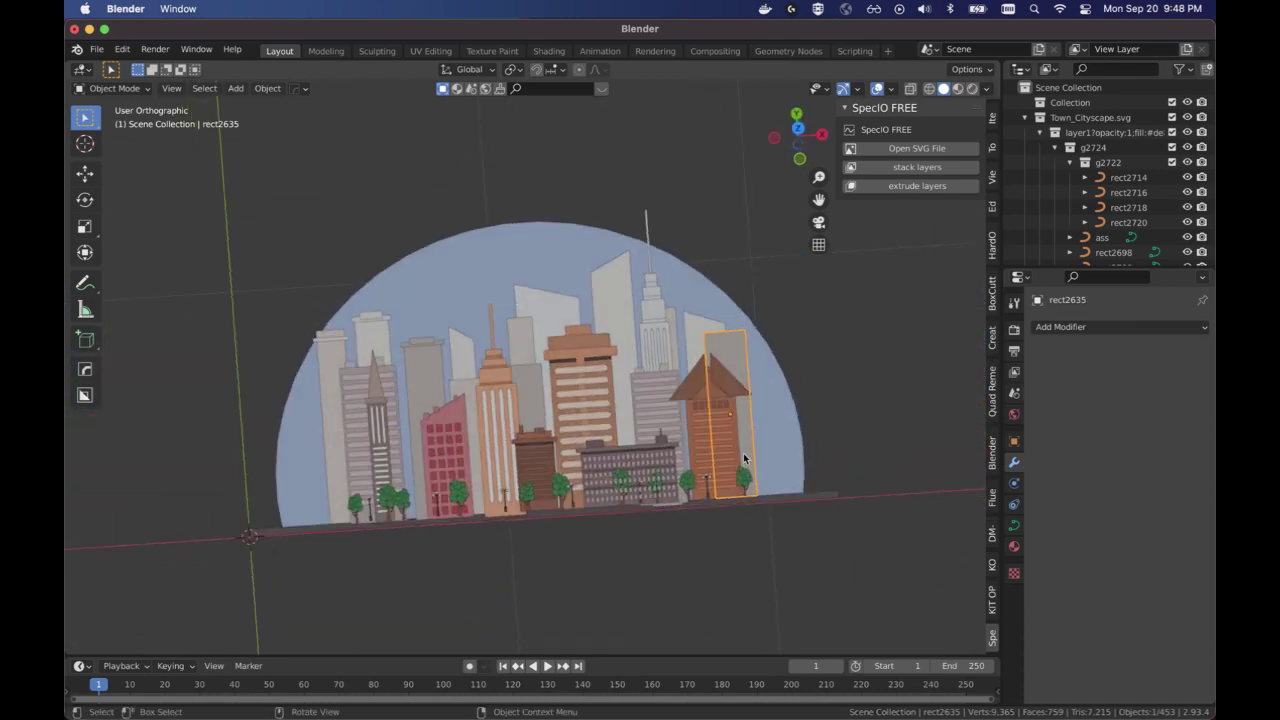
scroll(784, 418, up, 4)
scroll(784, 418, down, 2)
mouse_move(886, 388)
middle_down()
mouse_move(869, 411)
mouse_move(885, 413)
middle_up()
click(915, 364)
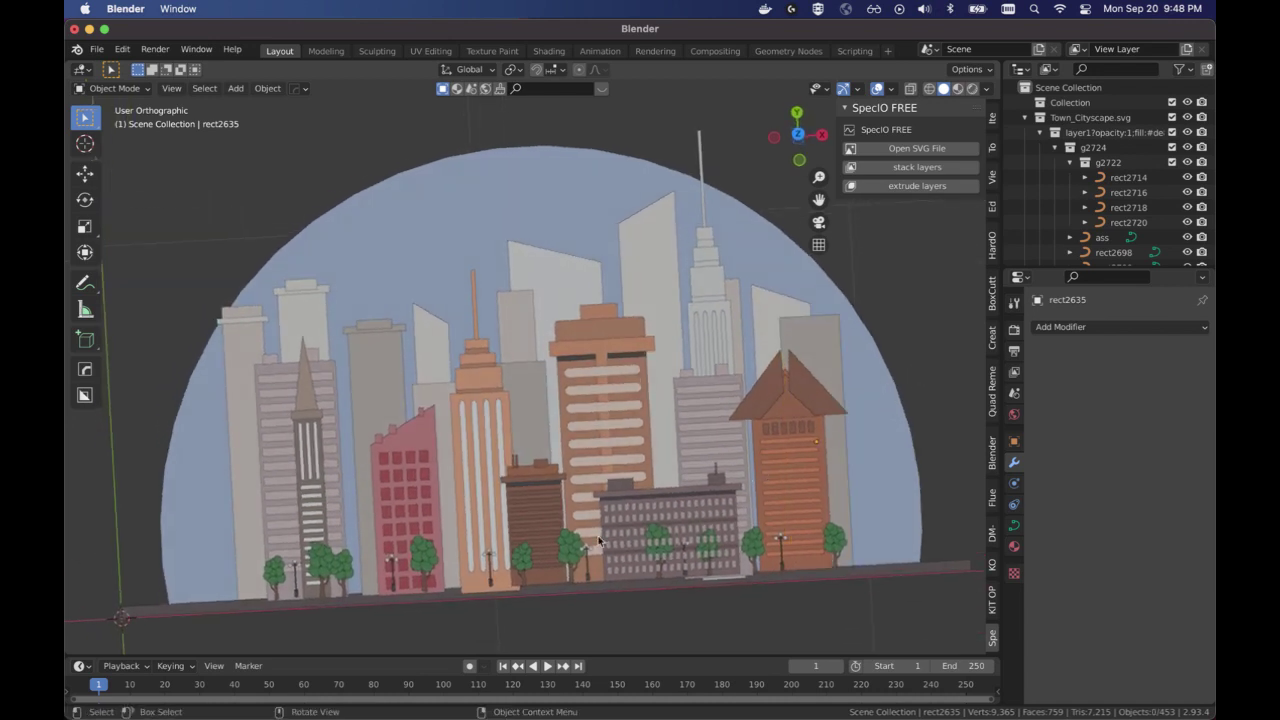
middle_drag(887, 396, 912, 433)
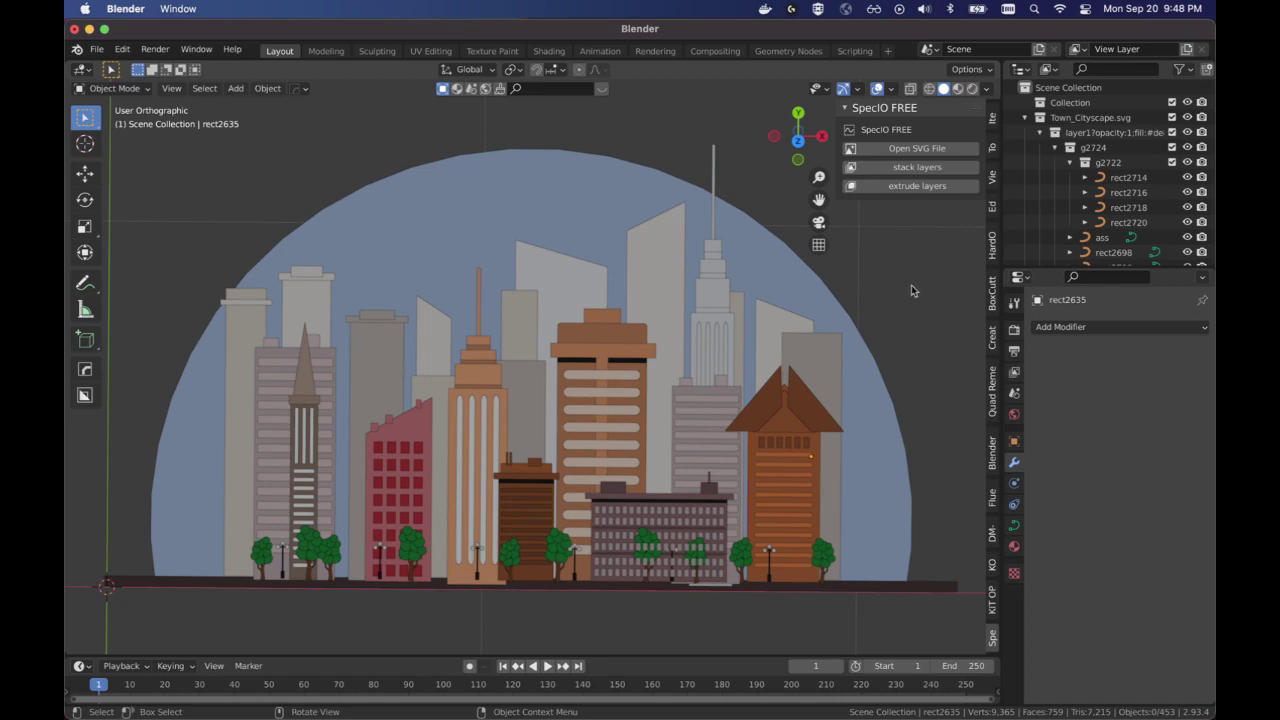
click(1070, 162)
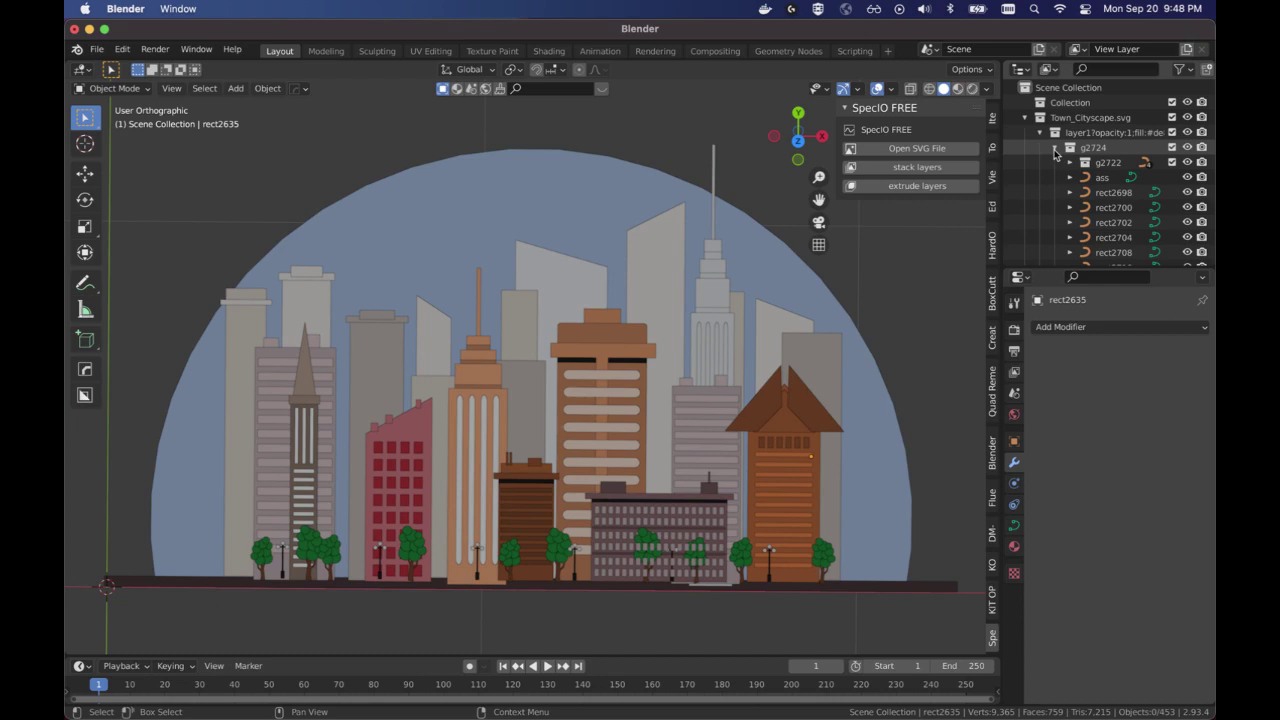
Select all objects in the g2724 group, undoing an accidental deletion
click(1092, 150)
right_click(1092, 151)
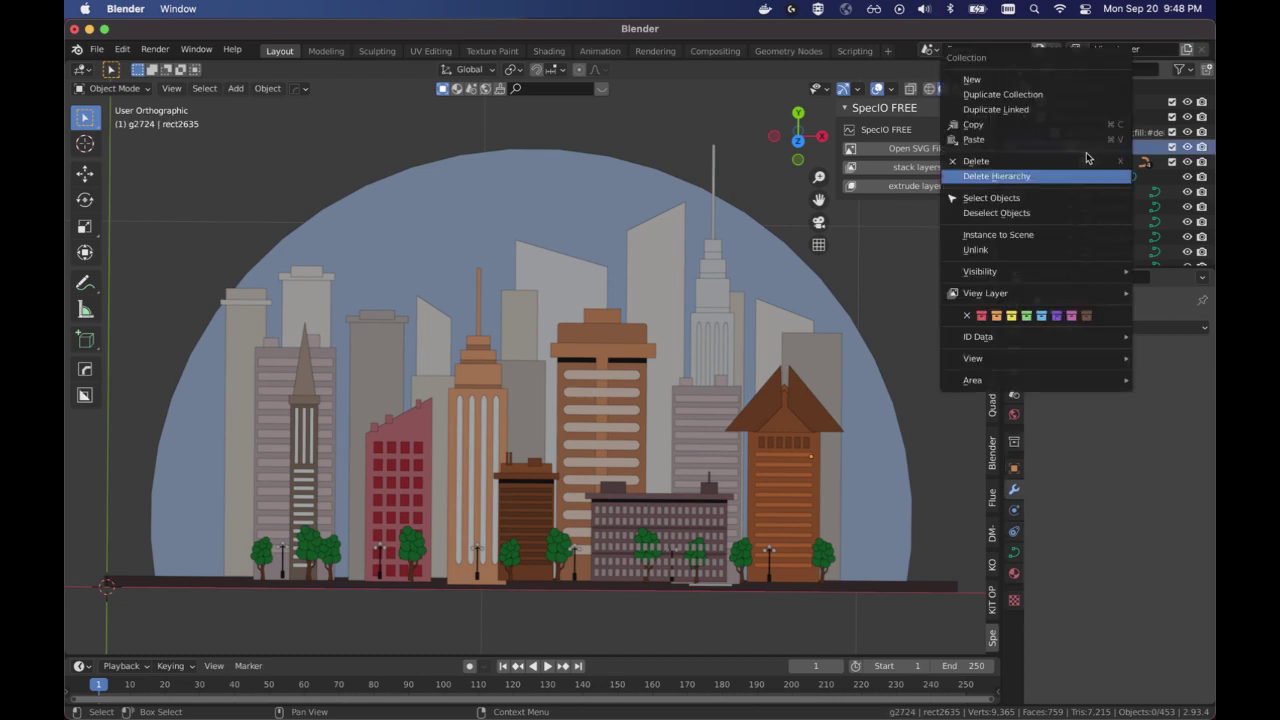
click(1042, 199)
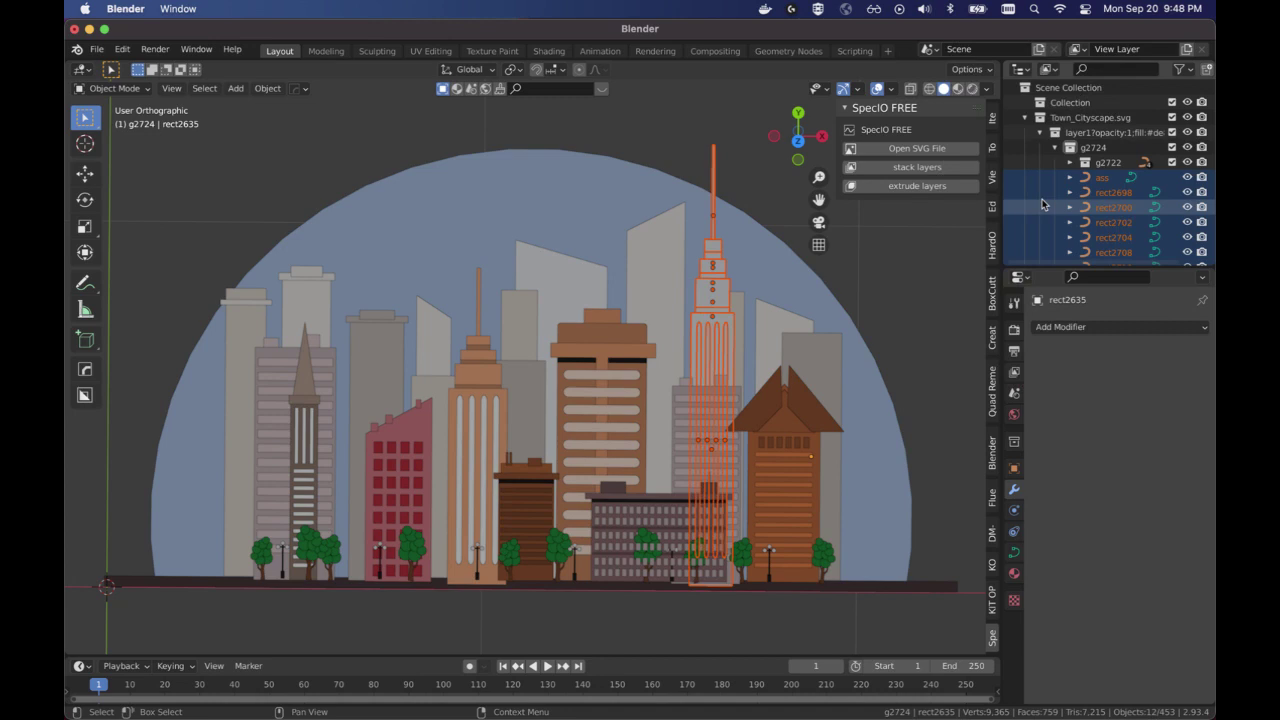
key(x)
right_click(908, 272)
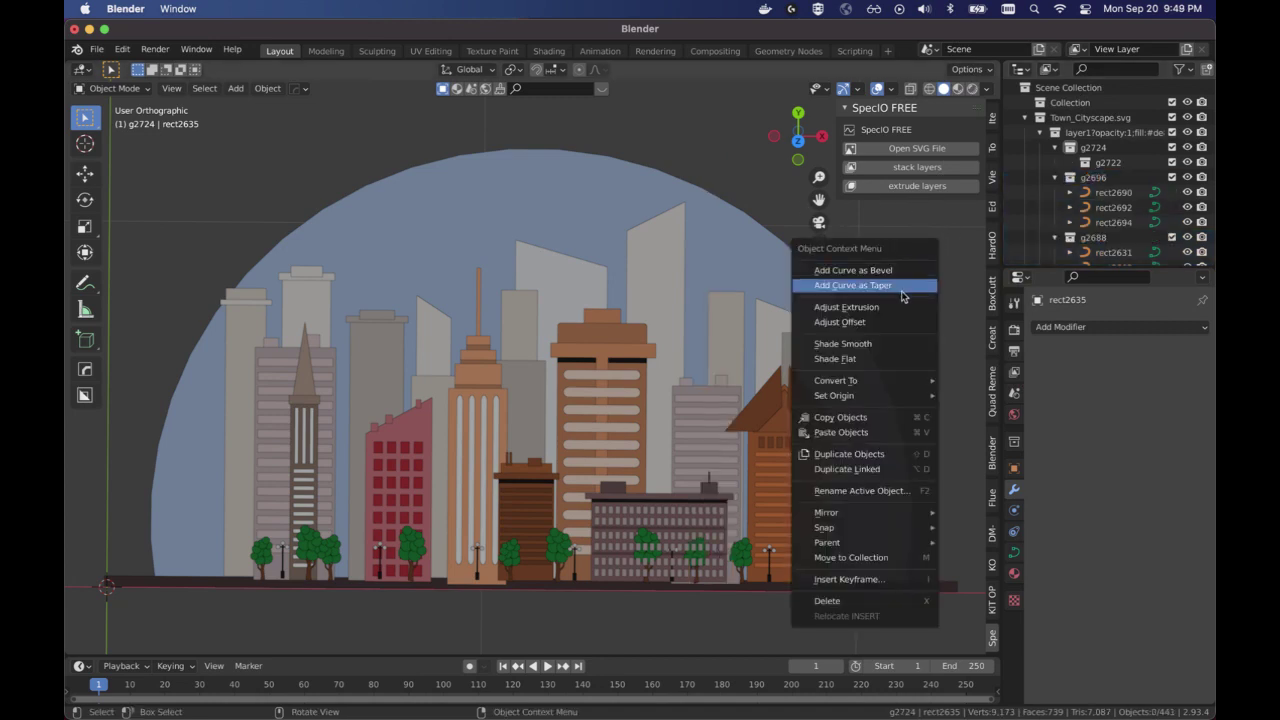
click(938, 244)
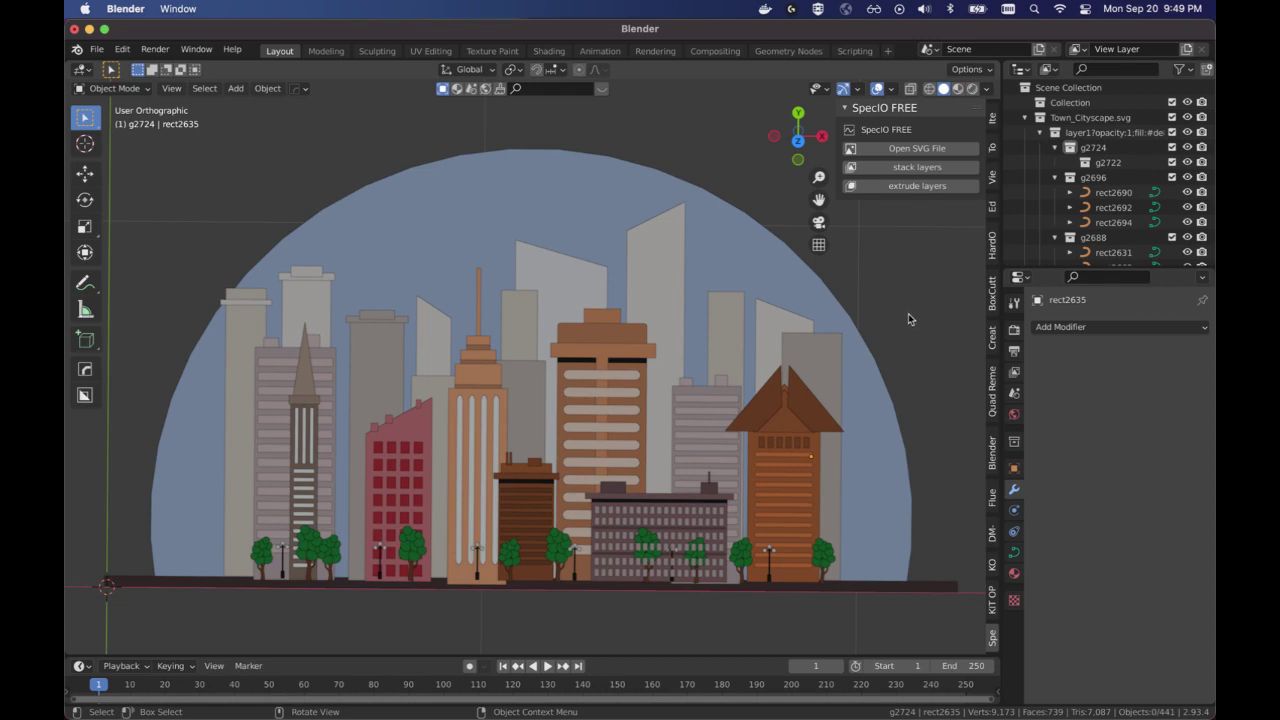
key(super+z)
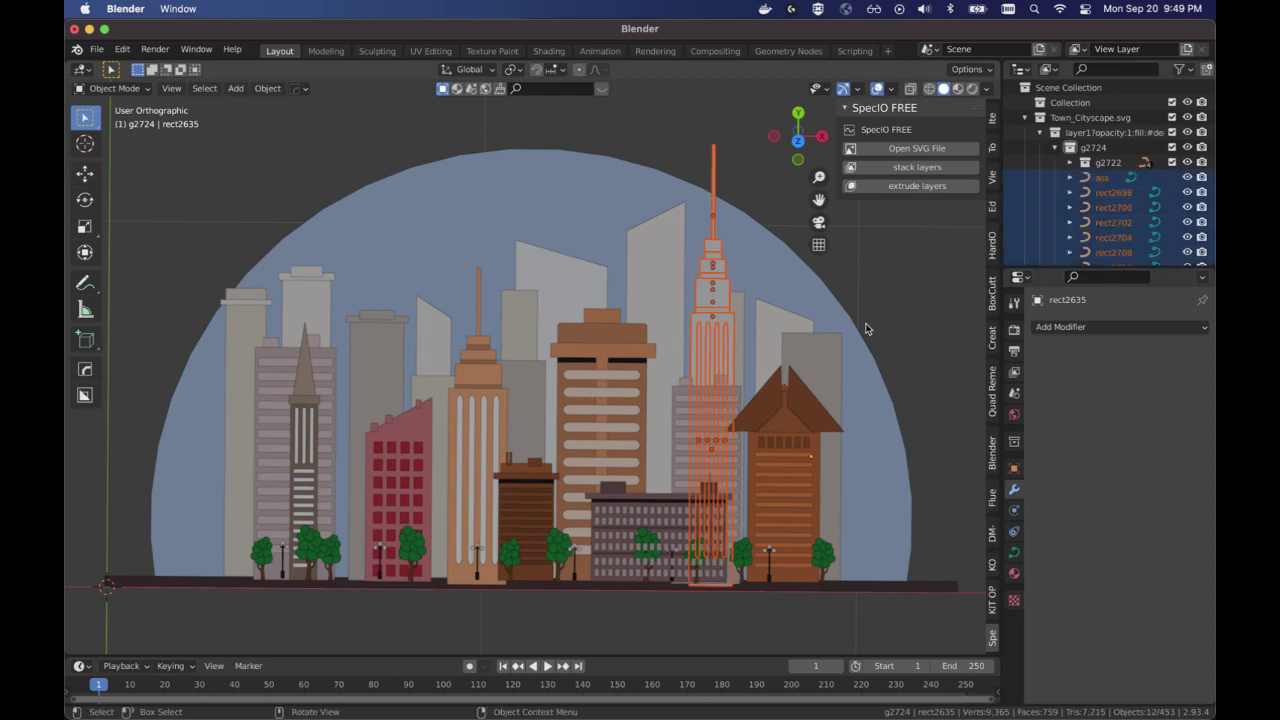
Move the g2724 tower 1.863 m along X to the skyline's right end, then deselect
key(g)
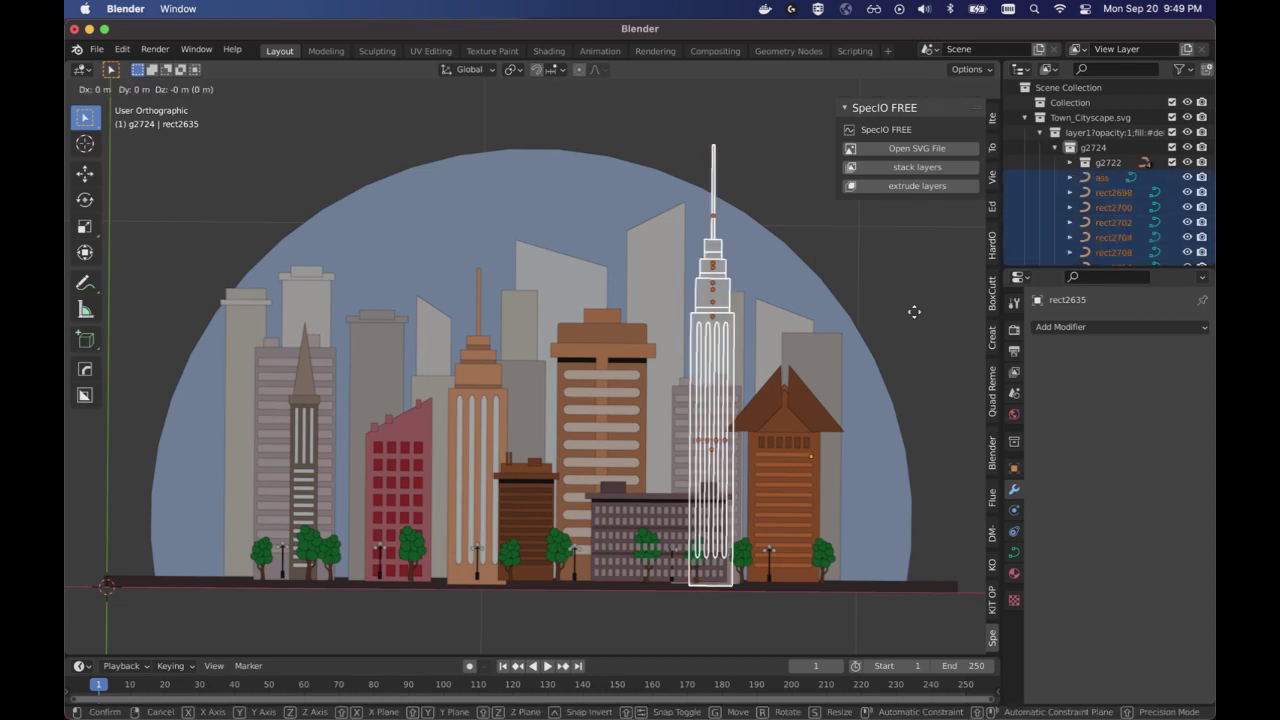
key(x)
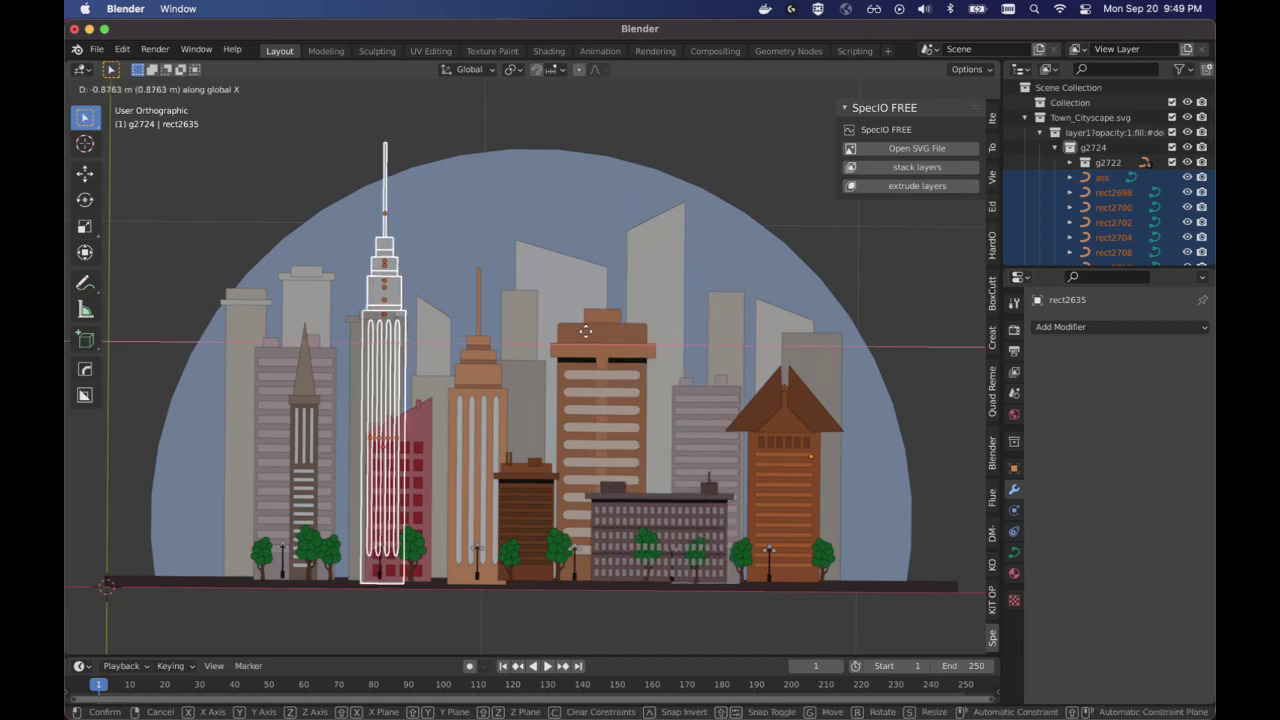
click(386, 355)
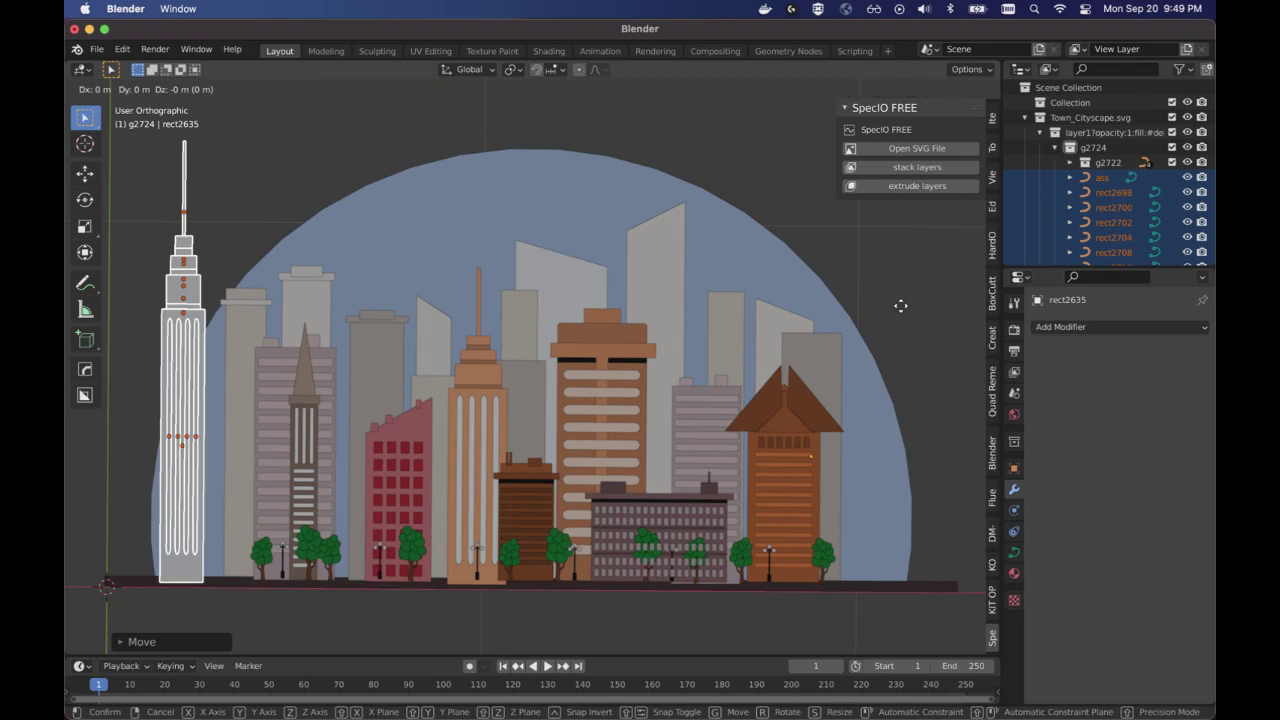
key(g)
key(x)
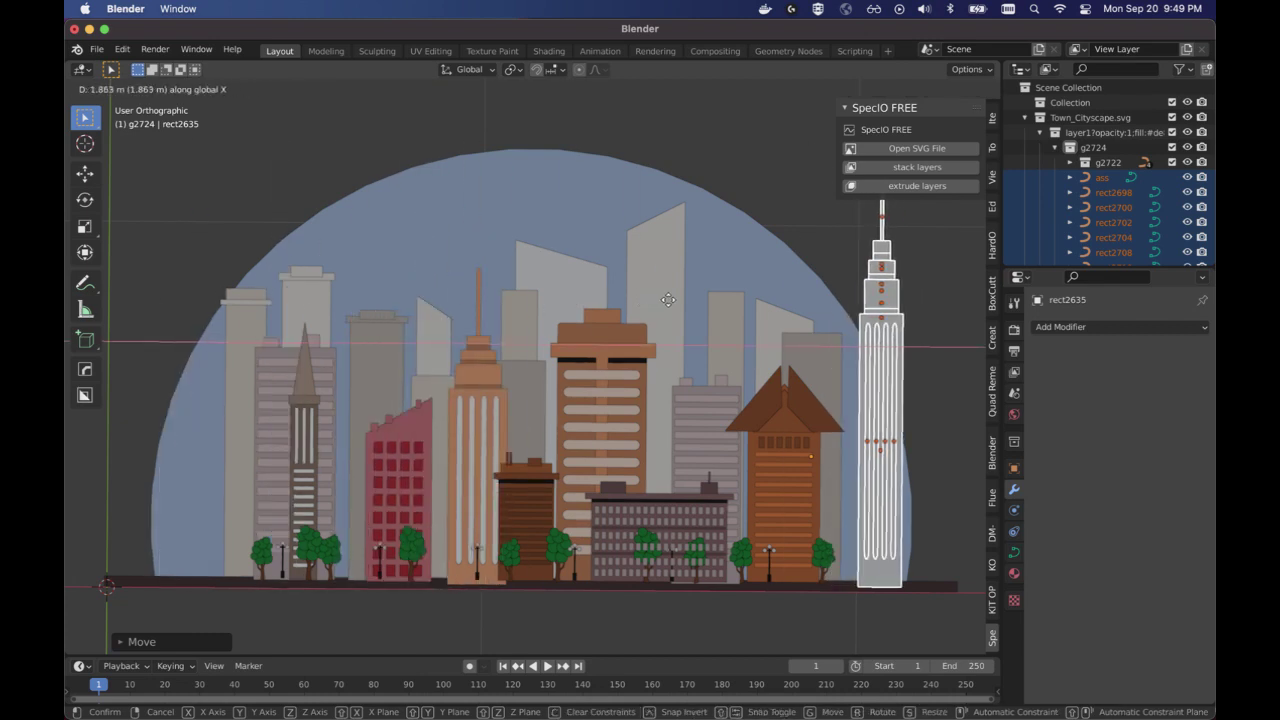
click(666, 300)
key(alt+a)
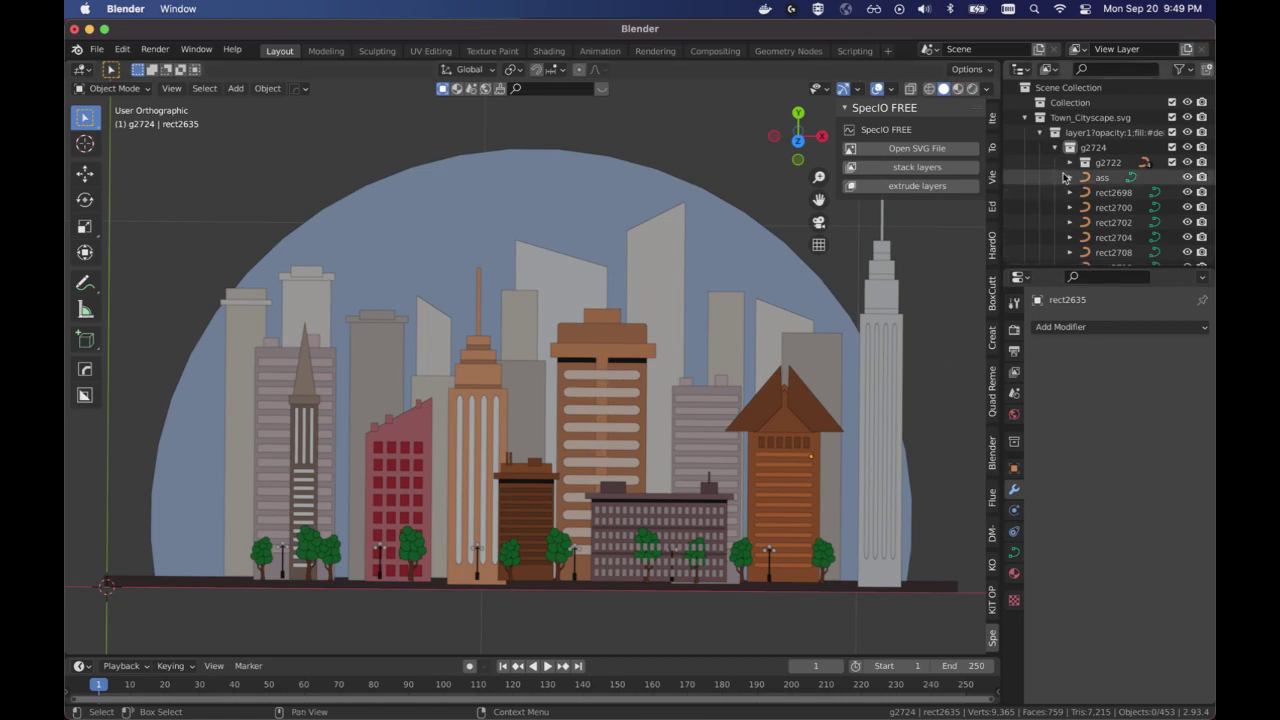
click(1040, 133)
Expand the Outliner hierarchy and select all objects in the g2629 group
click(1040, 133)
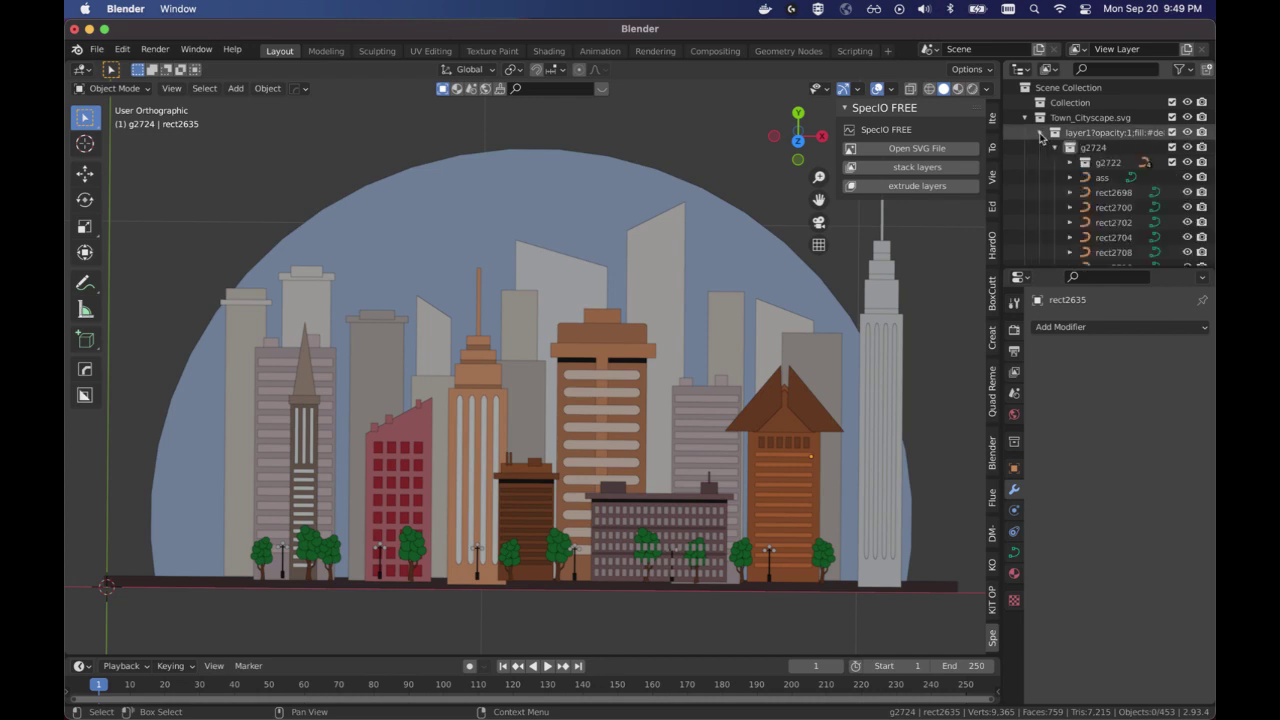
click(1055, 147)
click(1065, 165)
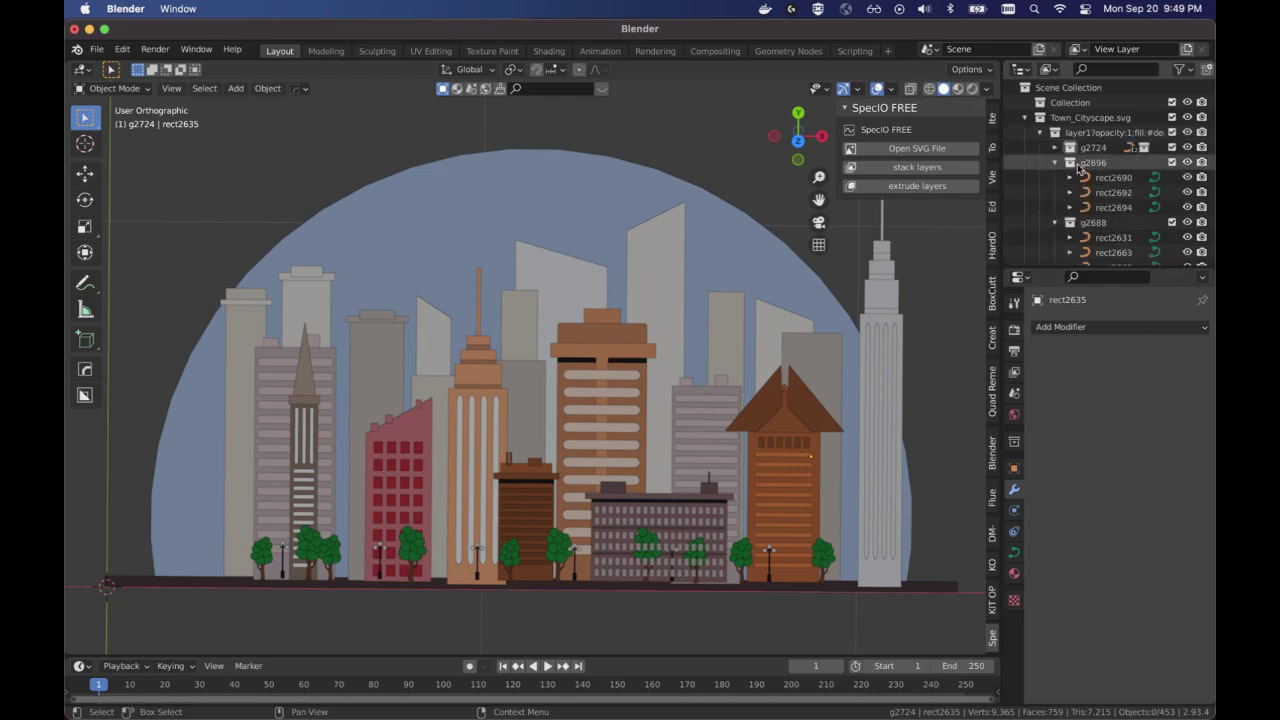
right_click(1085, 166)
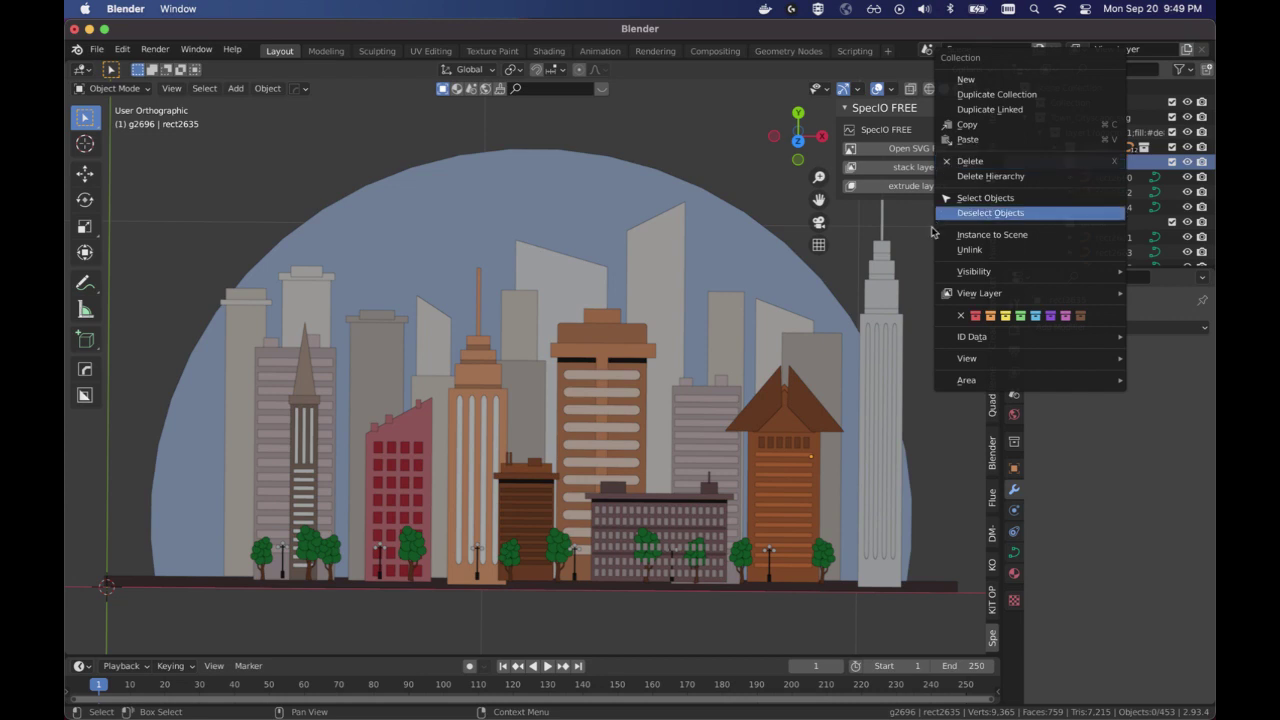
click(1055, 162)
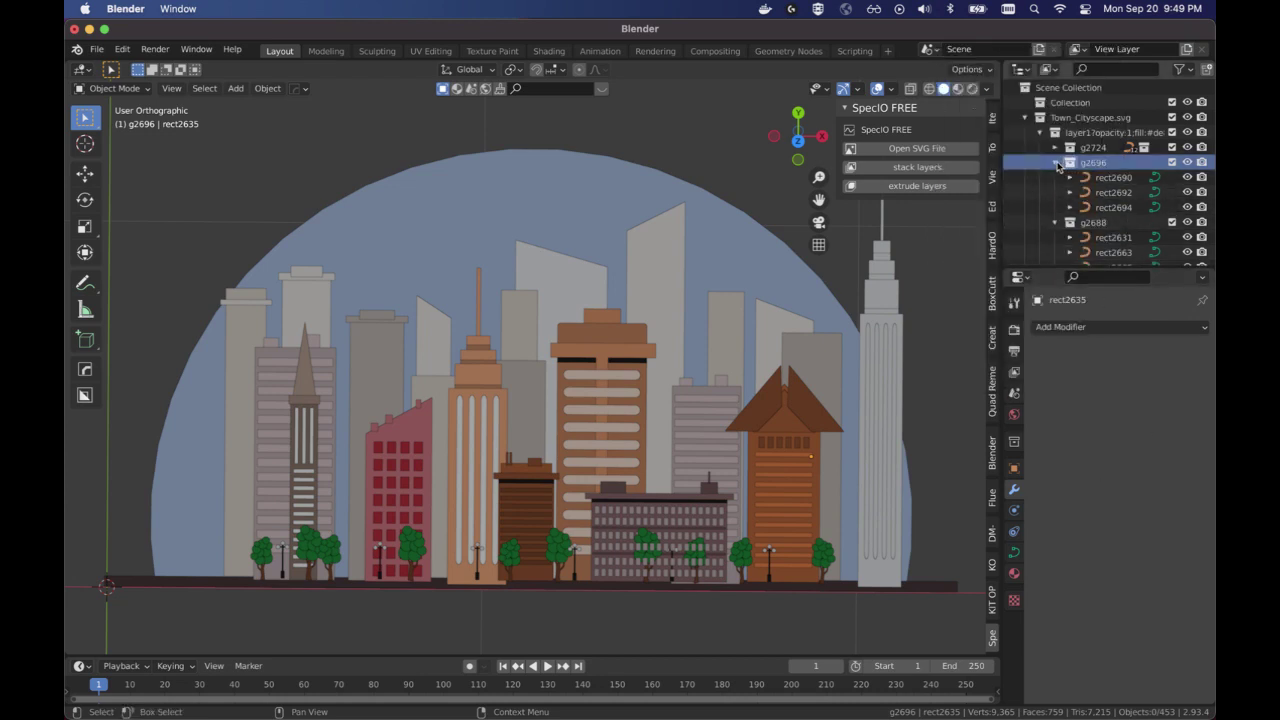
click(1055, 177)
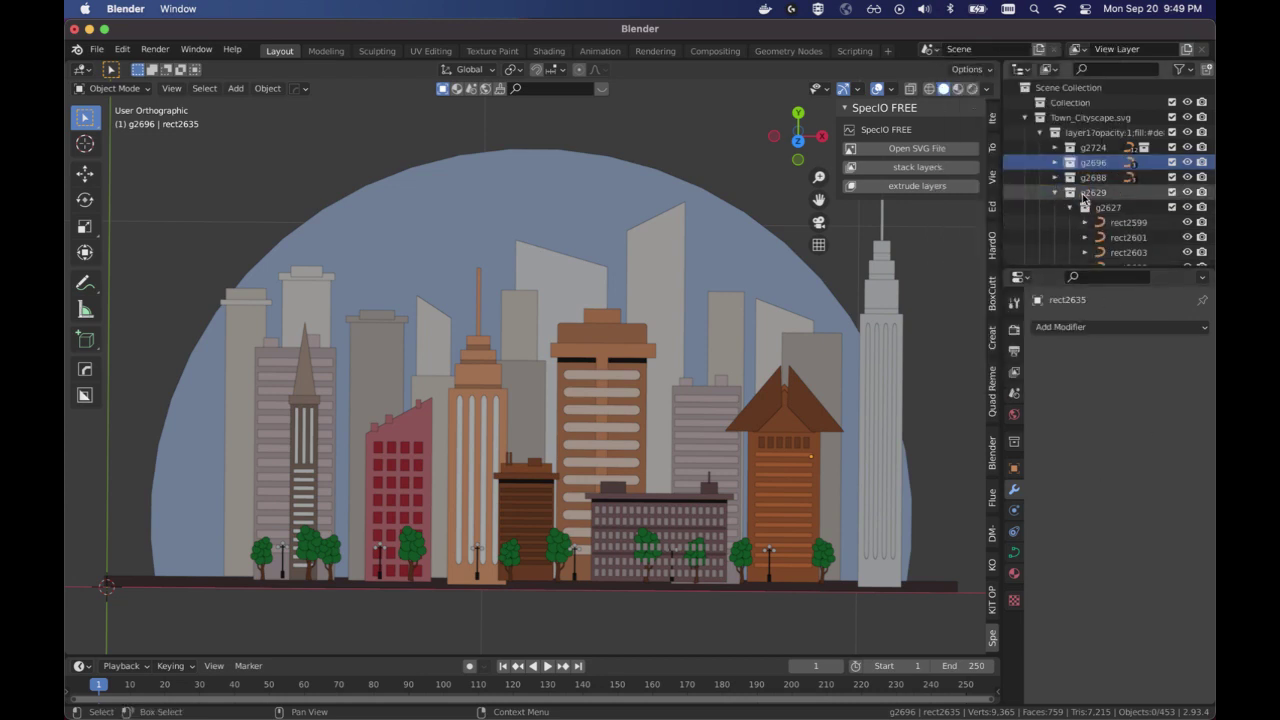
scroll(1085, 215, down, 2)
scroll(1088, 212, up, 1)
right_click(1090, 177)
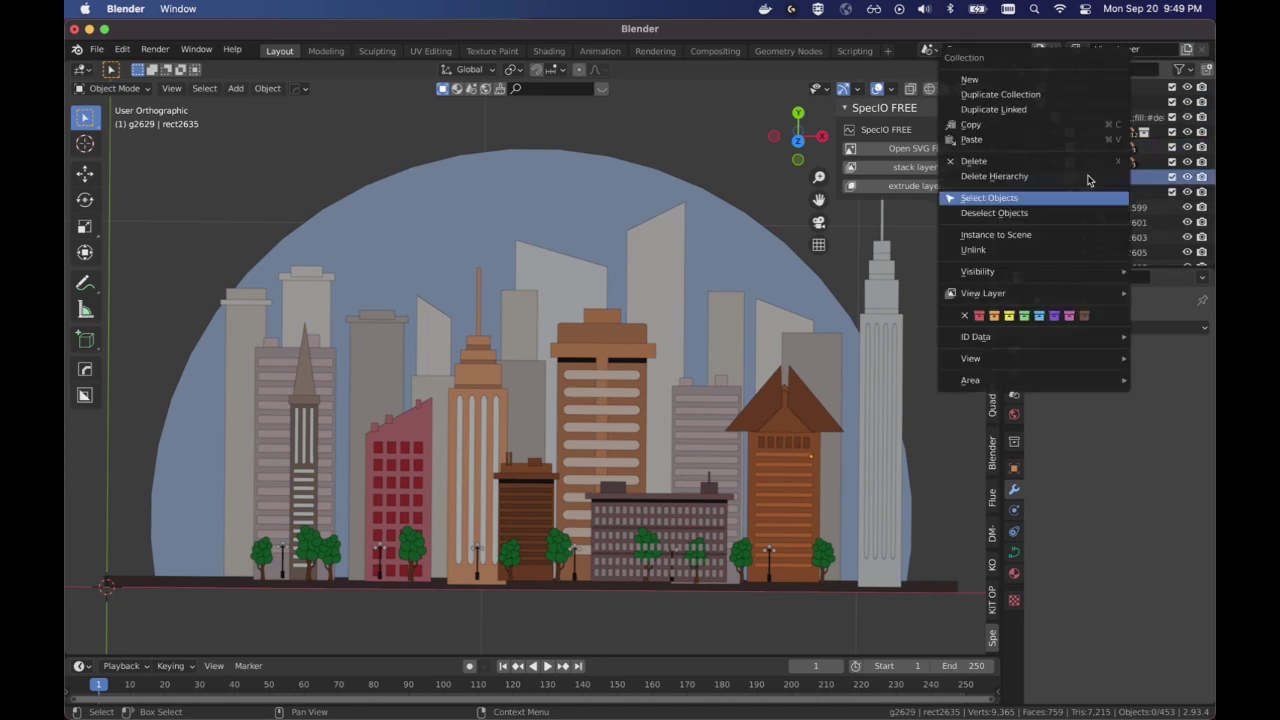
click(1023, 198)
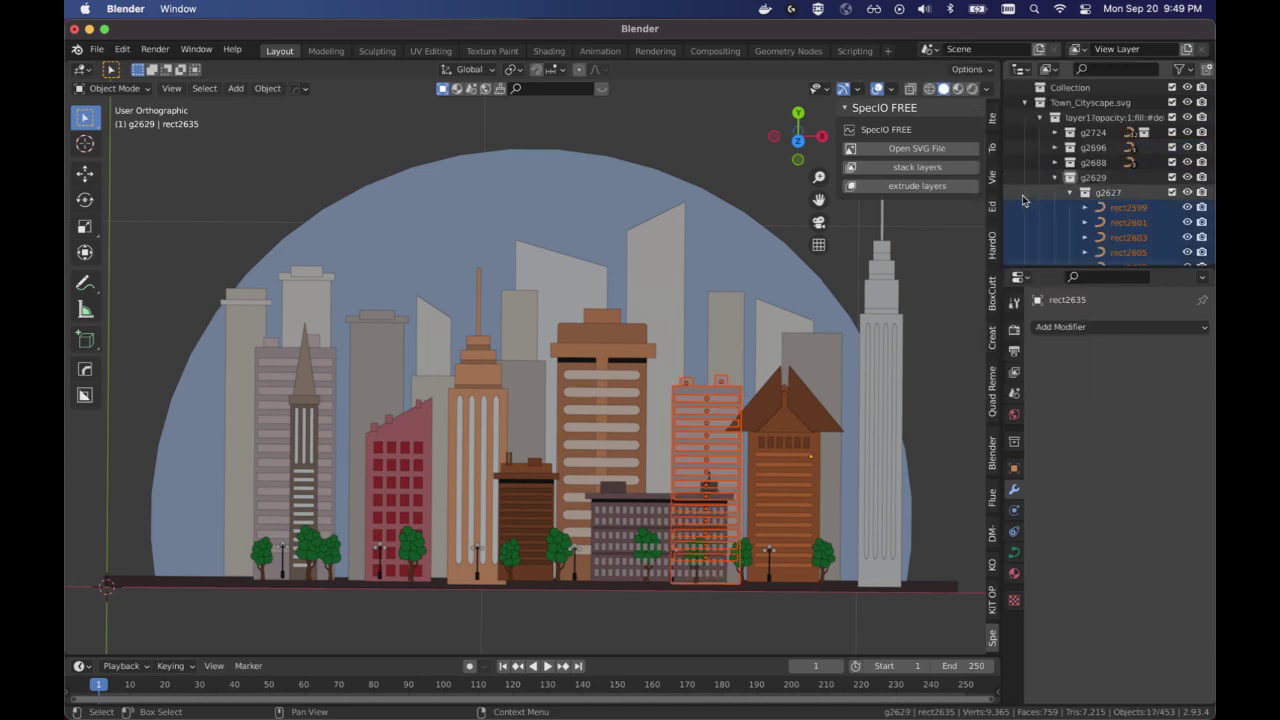
Move the striped g2629 building to the far left end of the skyline
key(g)
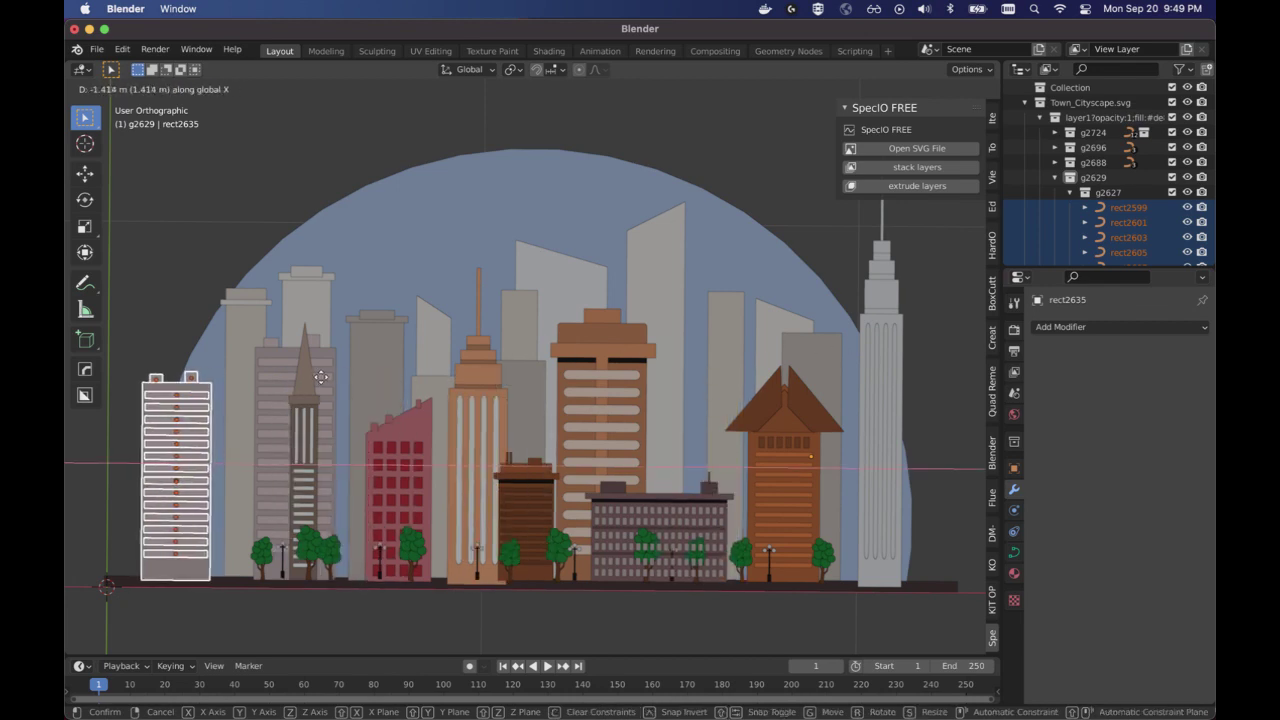
click(324, 346)
click(452, 608)
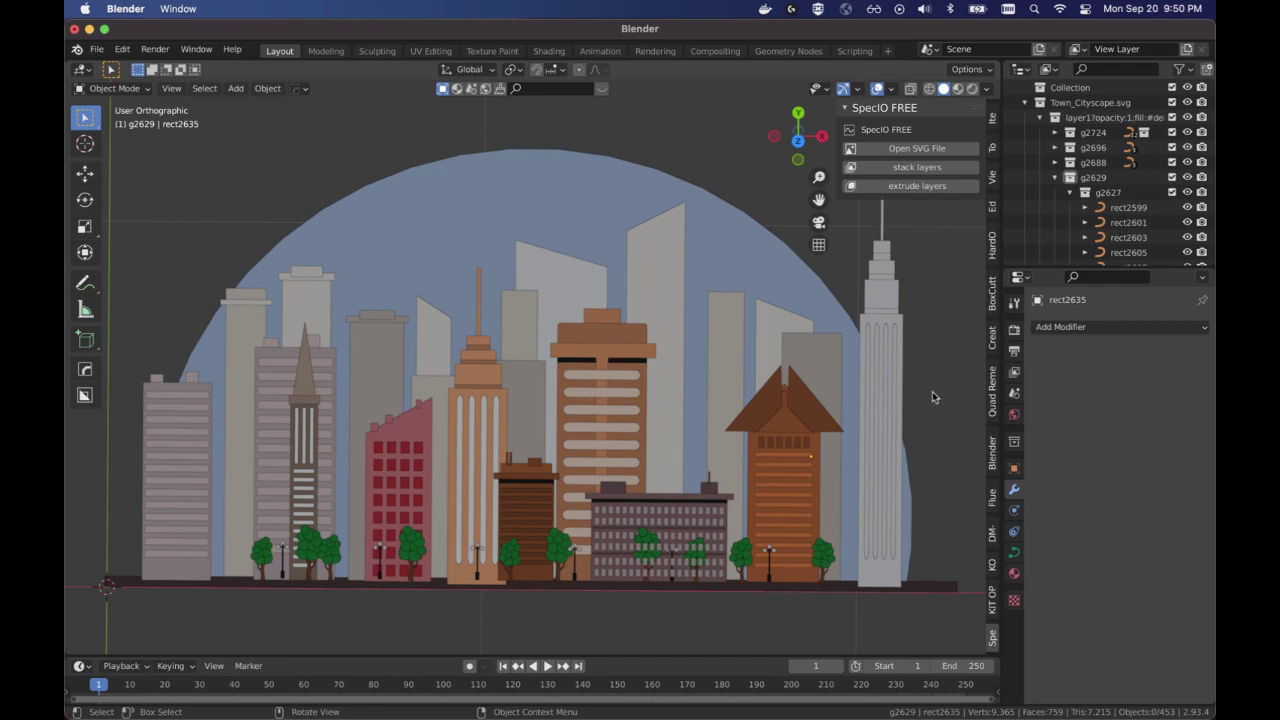
click(713, 258)
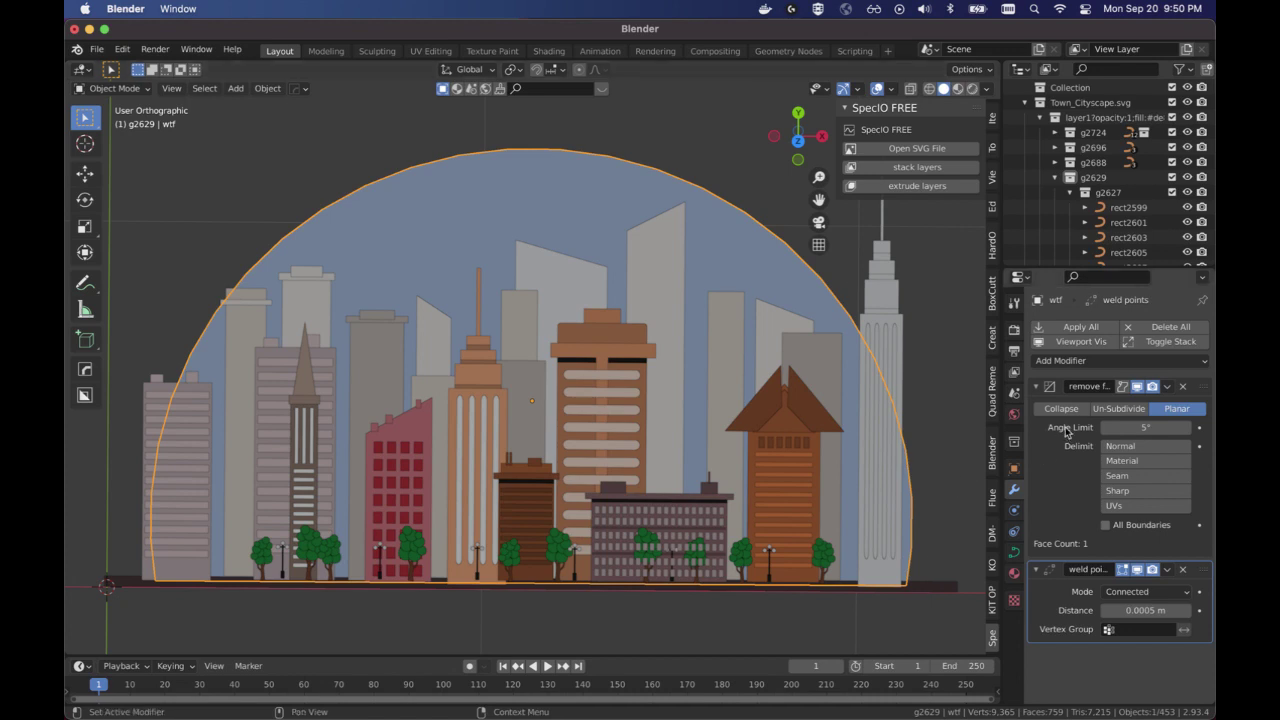
Deselect the dome backdrop after reviewing its planar decimate and weld modifiers
click(953, 493)
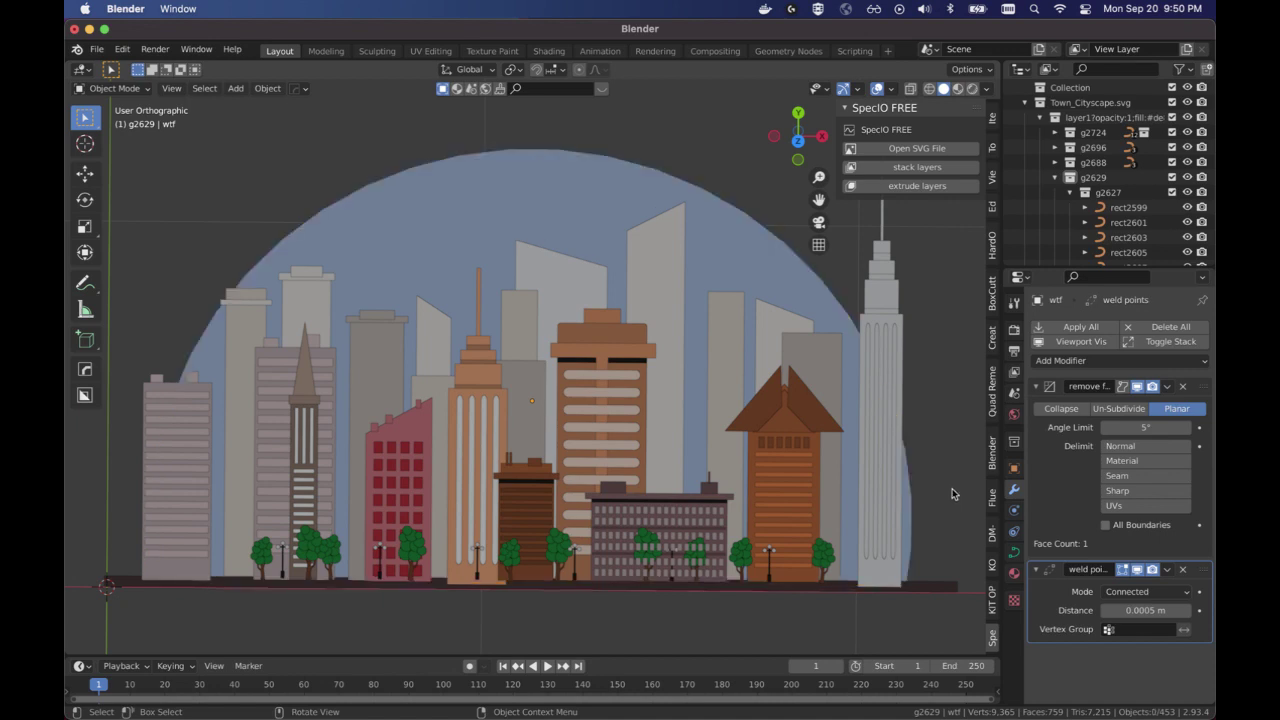